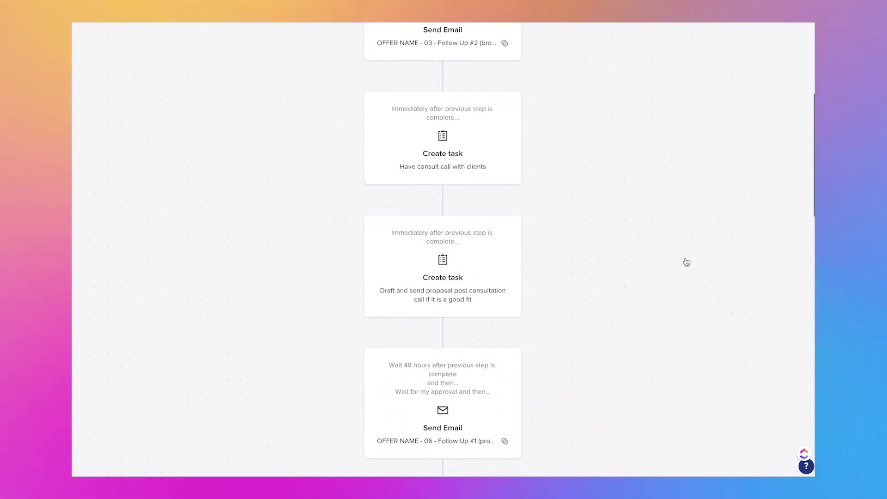
Scroll to the 'Any thoughts?' follow-up email and its consult-call booking link.
scroll(687, 262, down, 4)
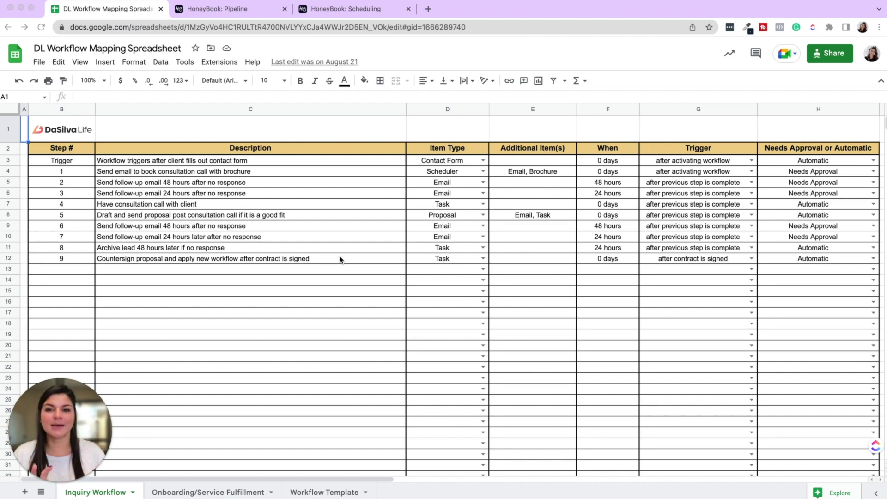
click(325, 13)
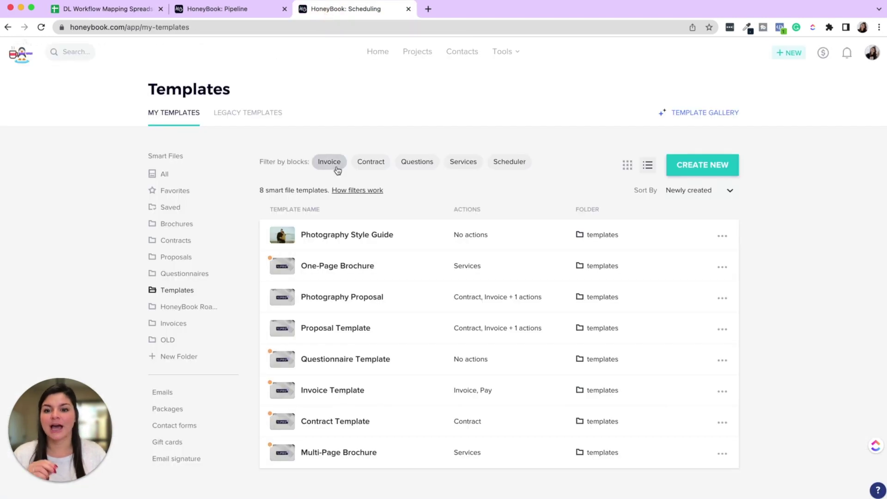
click(182, 11)
scroll(264, 276, down, 6)
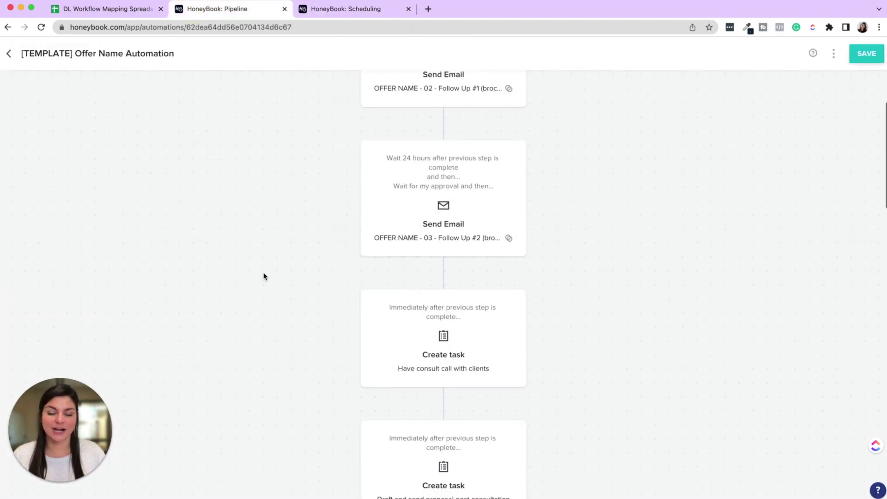
scroll(264, 276, down, 5)
scroll(264, 276, up, 15)
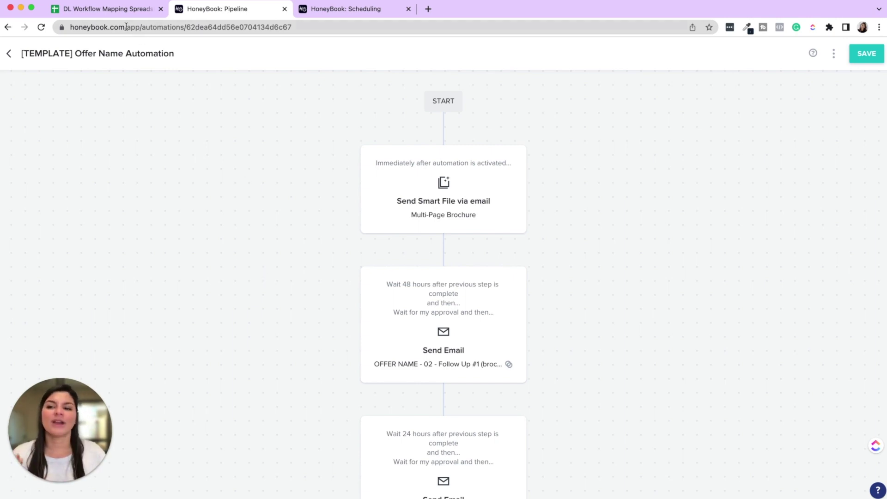
click(117, 11)
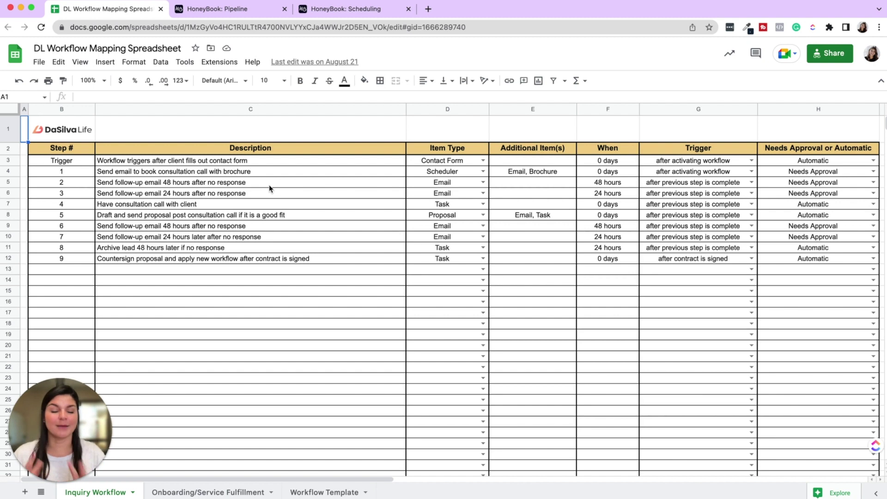
click(225, 166)
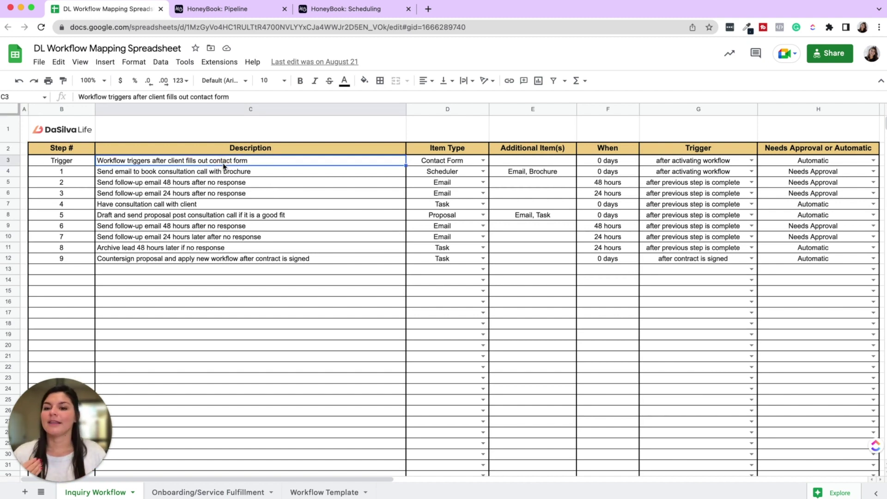
click(274, 175)
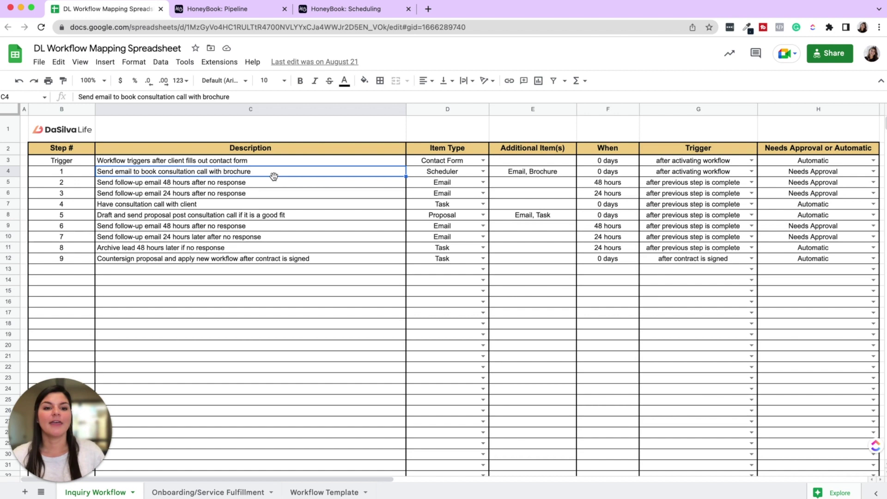
click(631, 175)
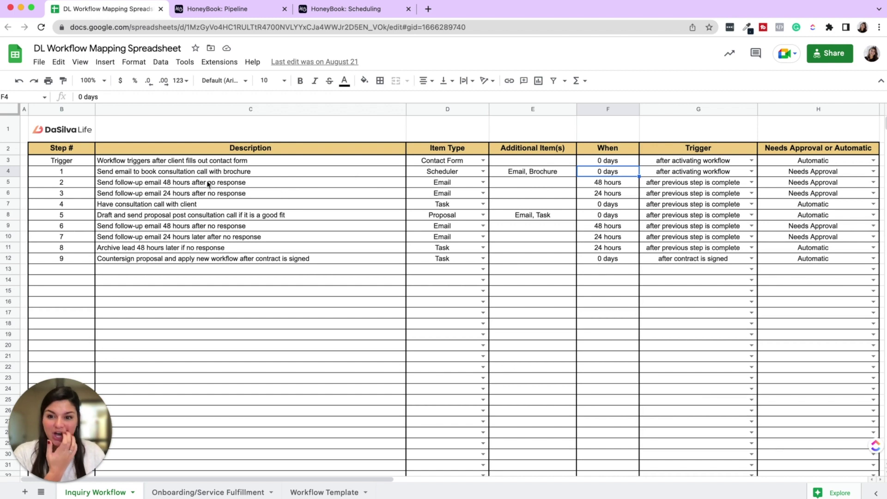
click(346, 175)
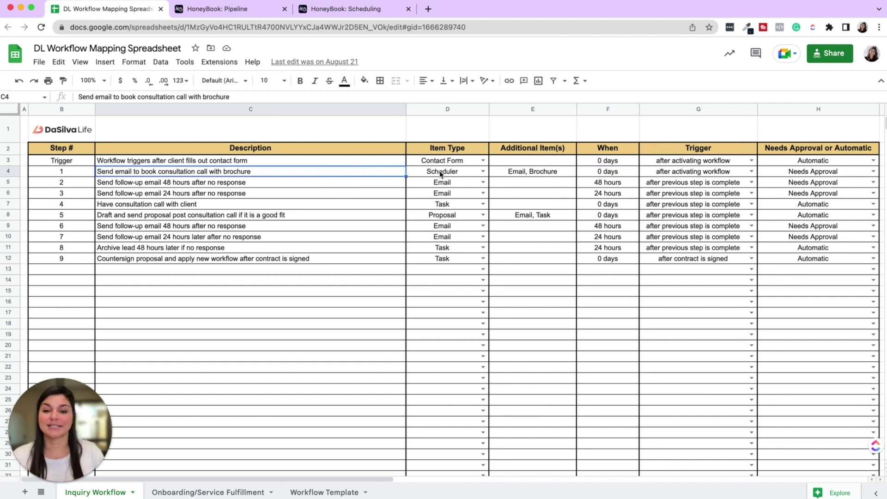
click(533, 174)
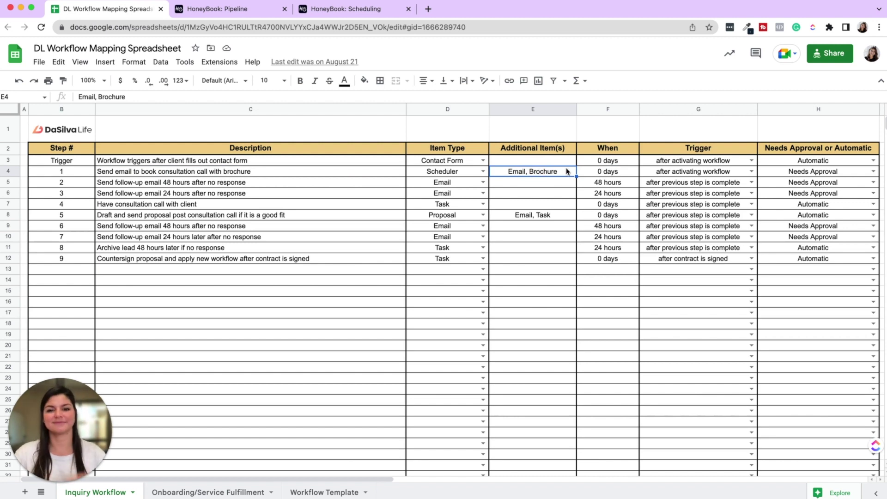
click(294, 182)
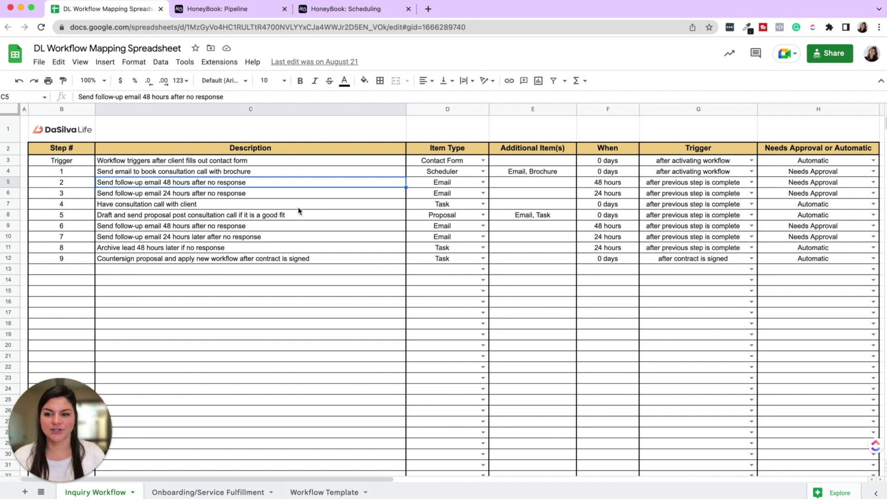
Review the final countersign-proposal step in C12, then switch to HoneyBook's Offer Name Automation.
scroll(298, 211, down, 1)
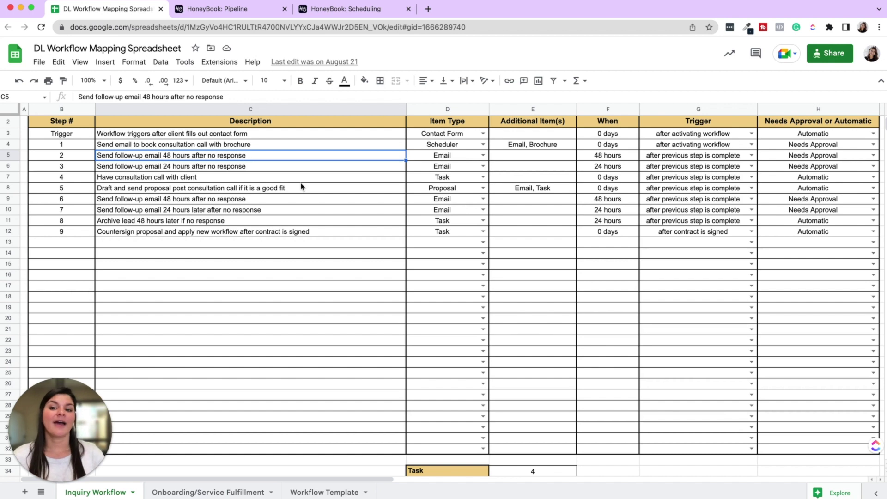
click(176, 233)
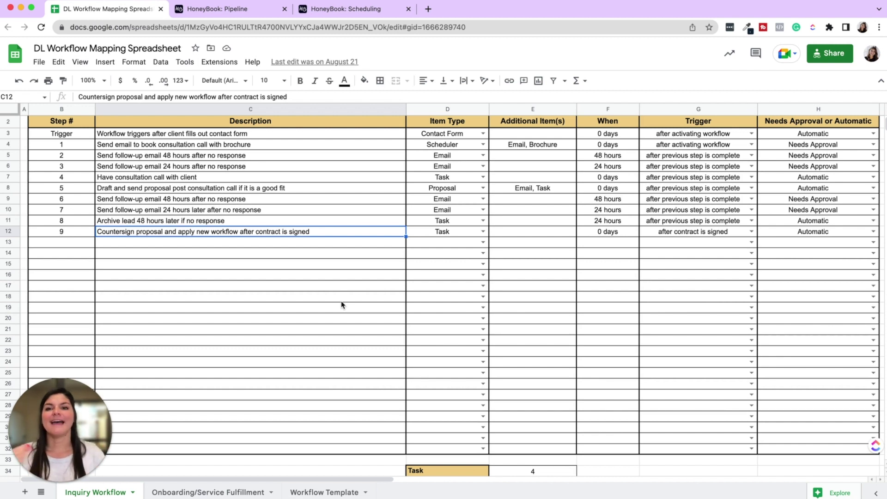
click(229, 11)
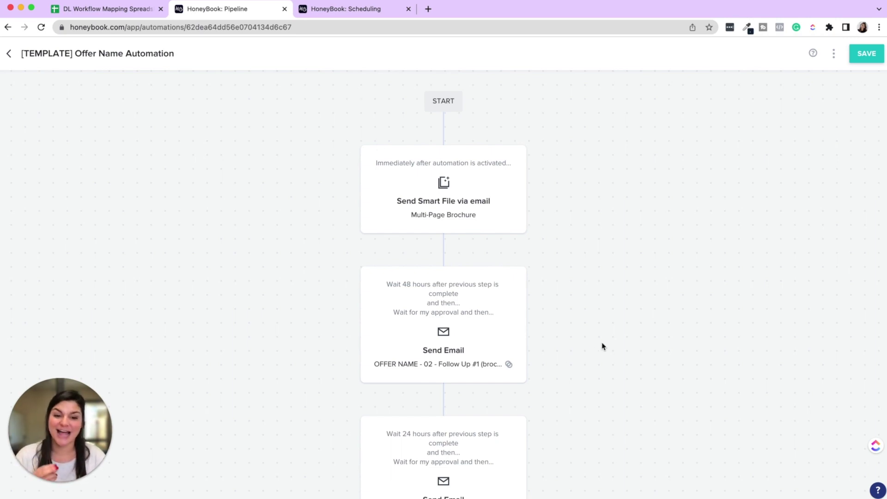
Open the first step's Action settings: Multi-Page Brochure smart file, sent 0 days after activation.
click(686, 362)
click(802, 380)
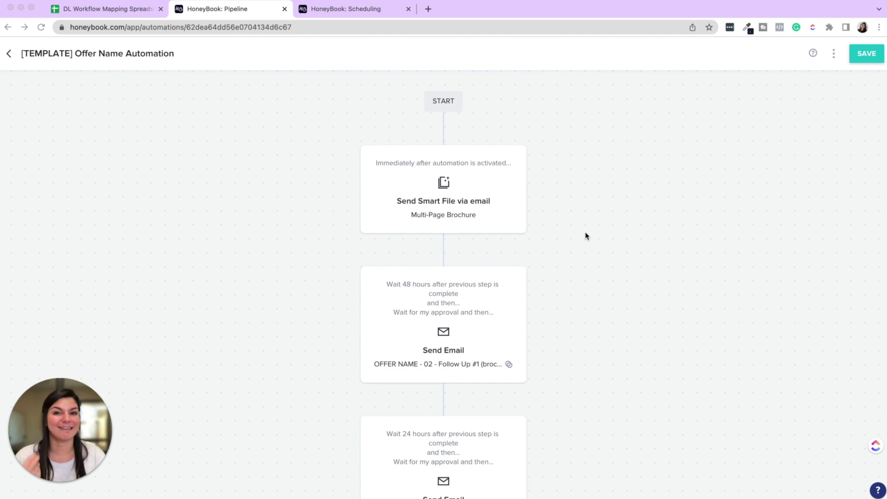
scroll(601, 235, down, 1)
scroll(596, 234, up, 1)
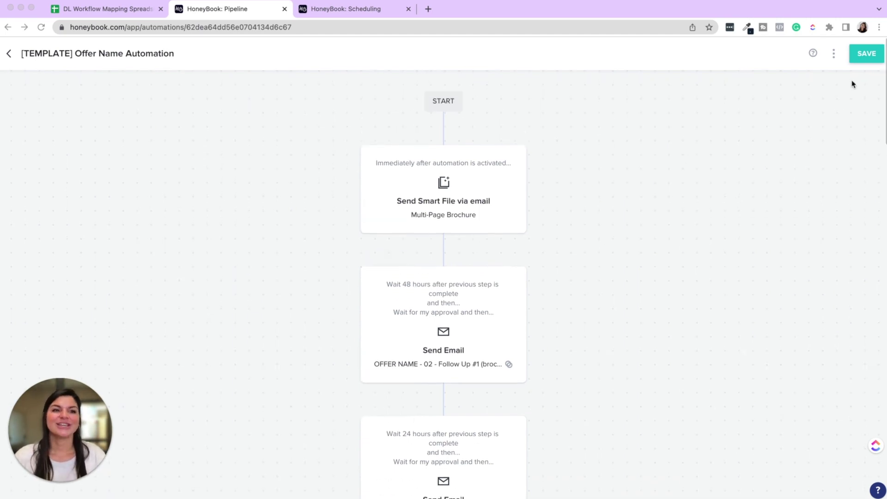
click(605, 112)
click(509, 186)
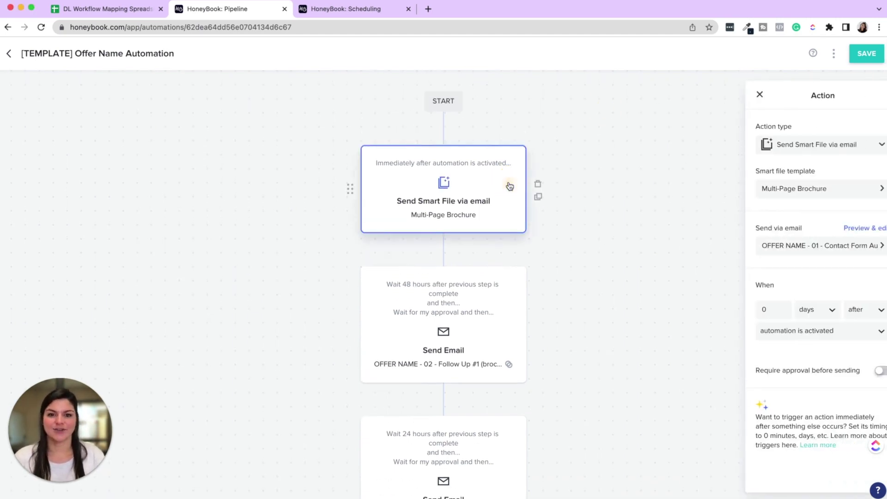
scroll(460, 178, down, 15)
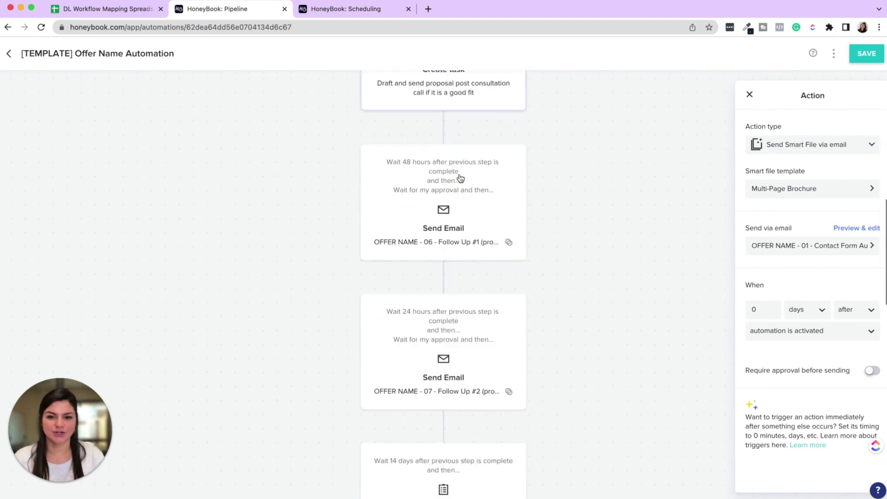
scroll(460, 178, down, 3)
scroll(461, 178, up, 20)
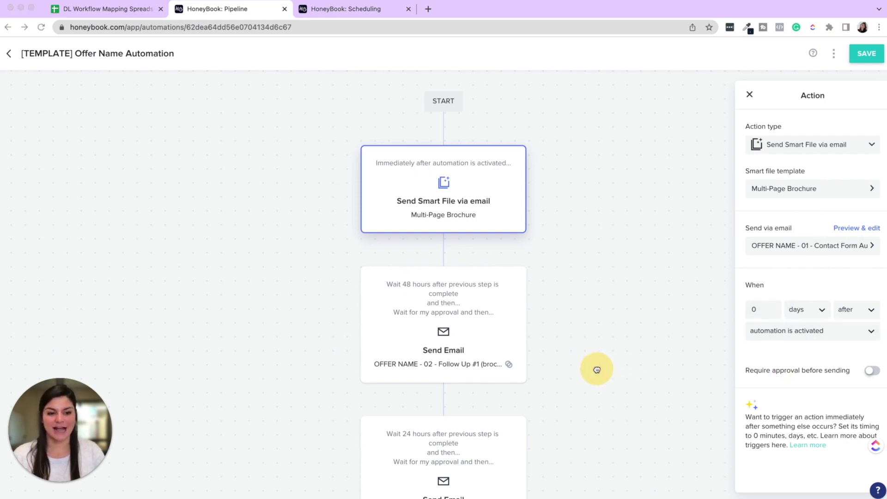
click(858, 229)
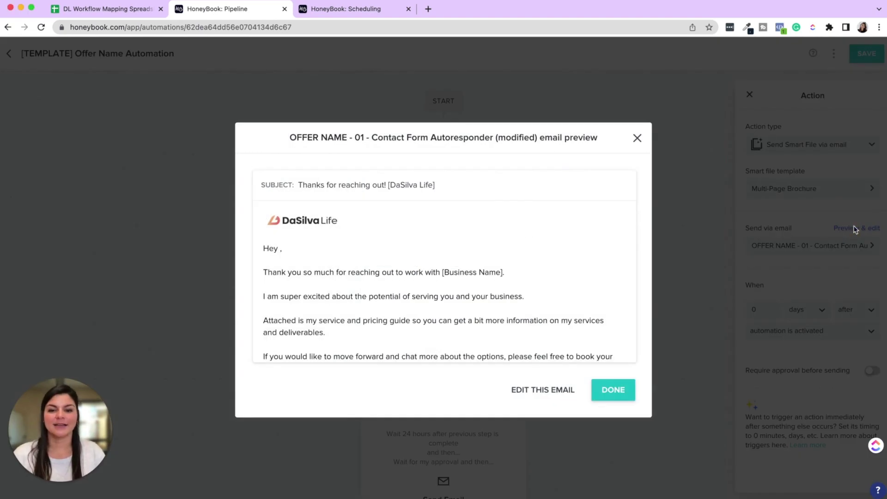
scroll(469, 241, down, 2)
scroll(469, 245, down, 1)
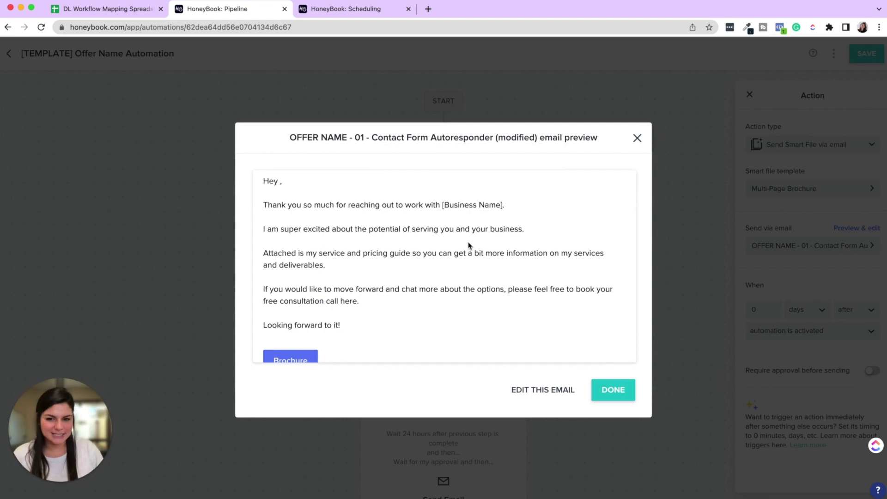
scroll(469, 245, down, 3)
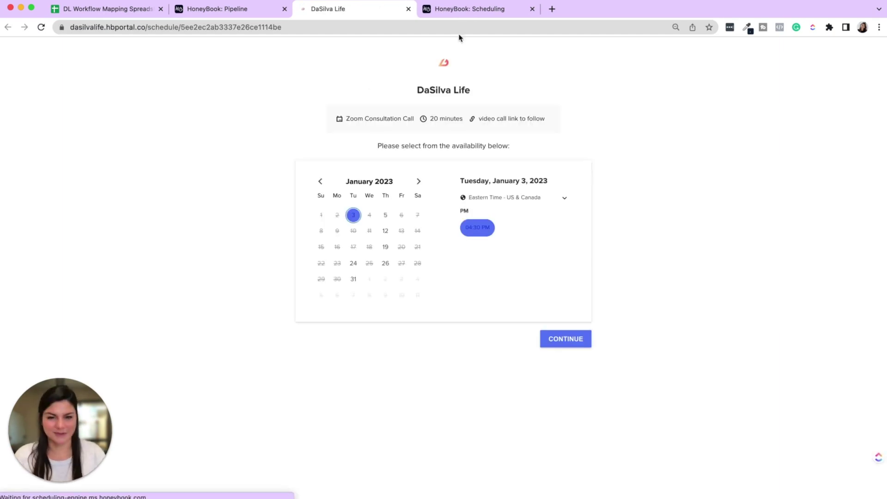
click(409, 8)
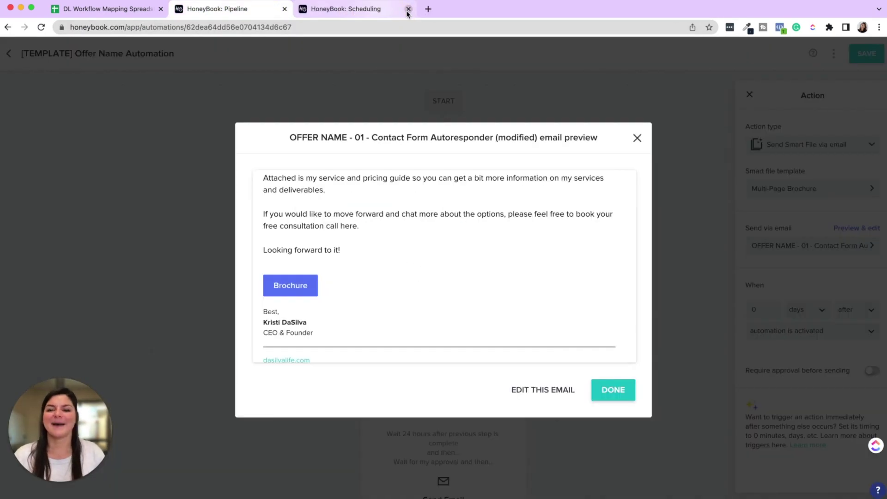
click(637, 138)
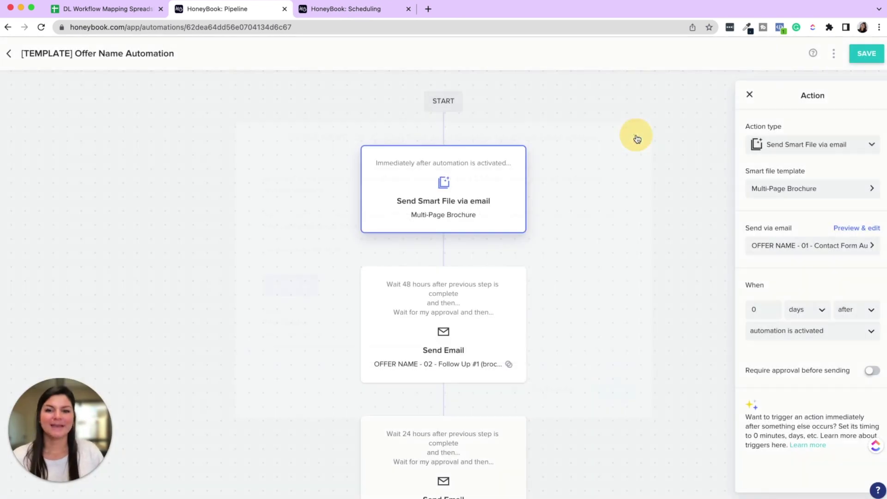
Switch 'Require approval before sending' off for the brochure step and check the action types.
click(870, 371)
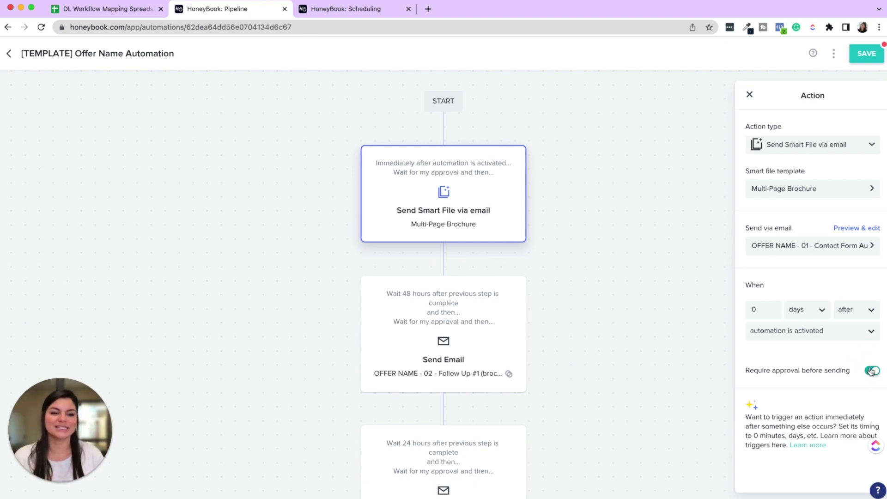
click(873, 371)
click(814, 144)
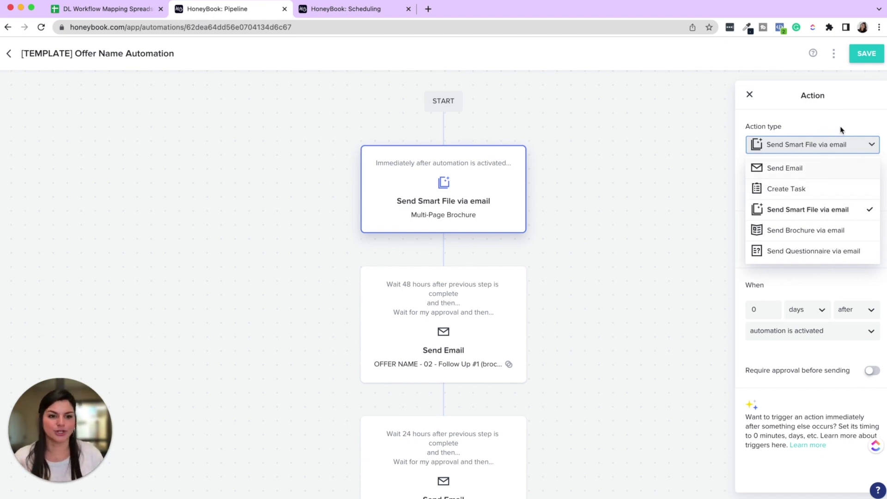
click(846, 149)
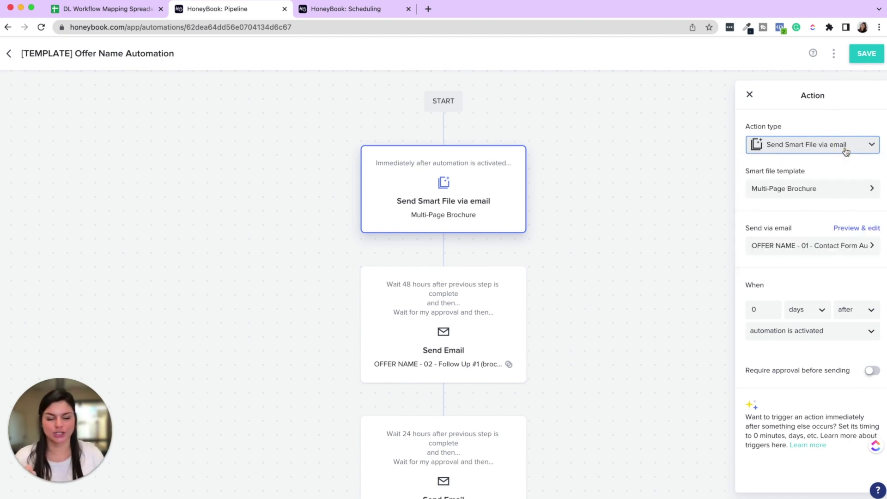
click(806, 196)
click(748, 93)
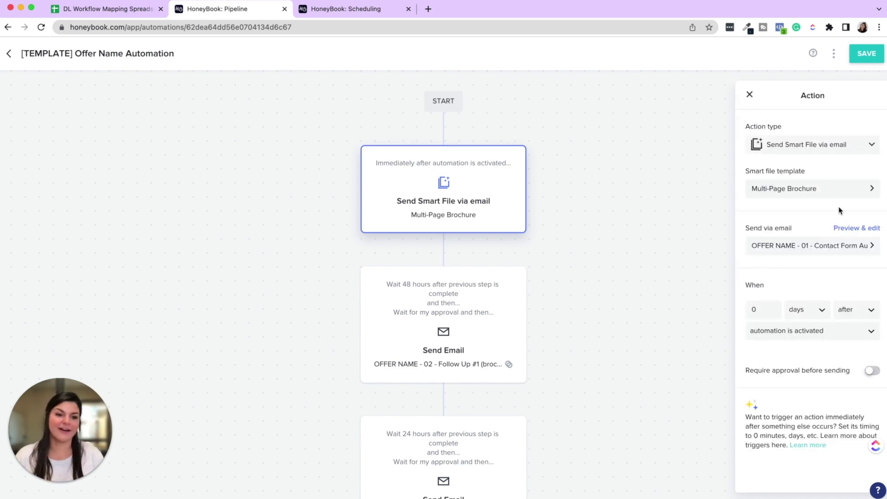
click(833, 247)
scroll(831, 250, down, 15)
scroll(833, 254, up, 5)
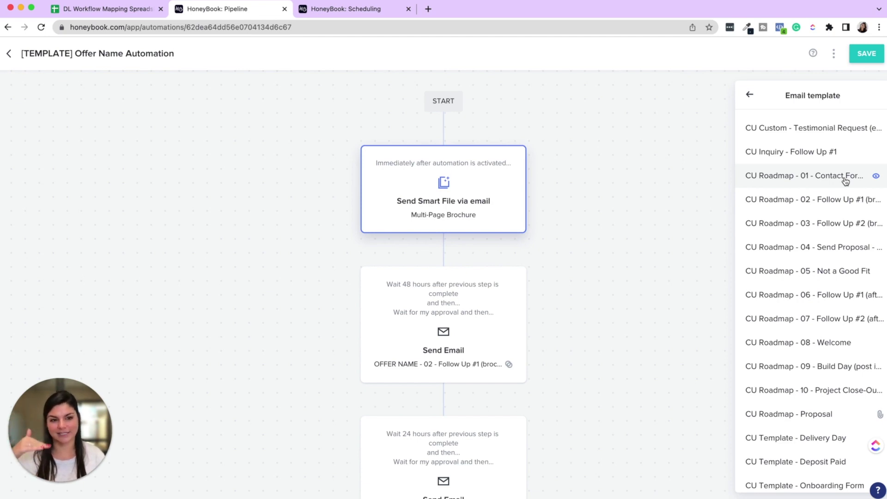
click(750, 95)
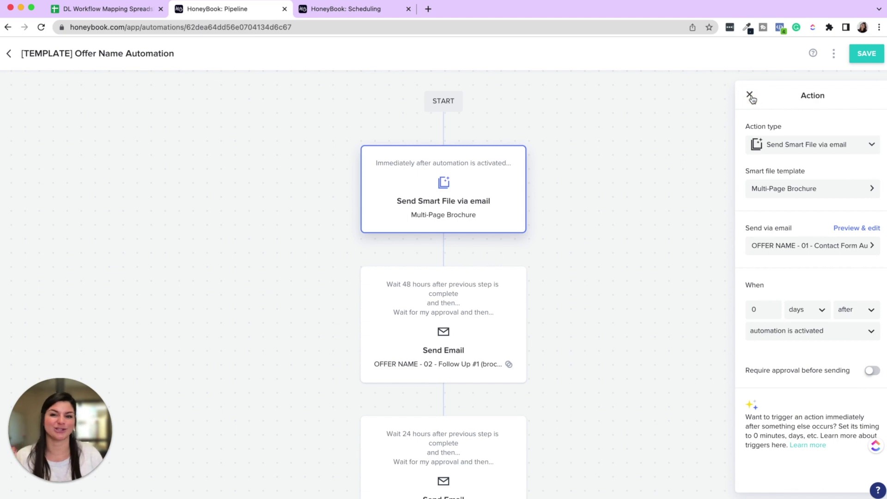
click(811, 318)
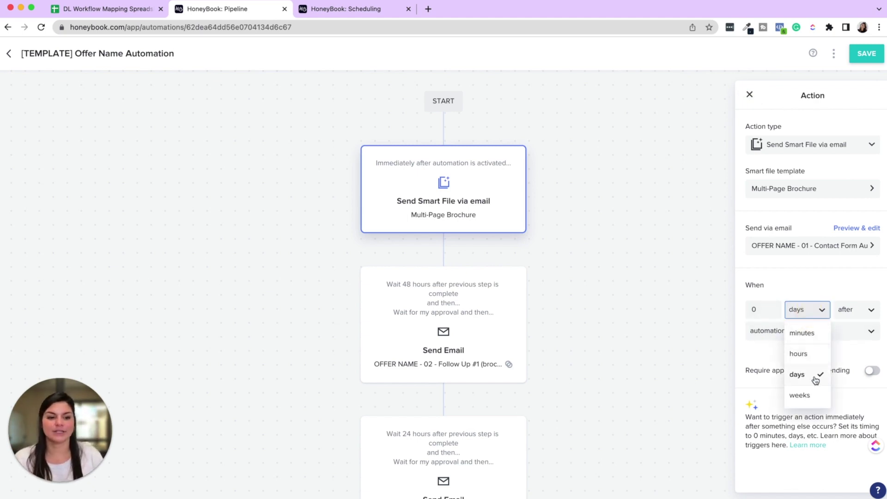
click(845, 286)
click(820, 338)
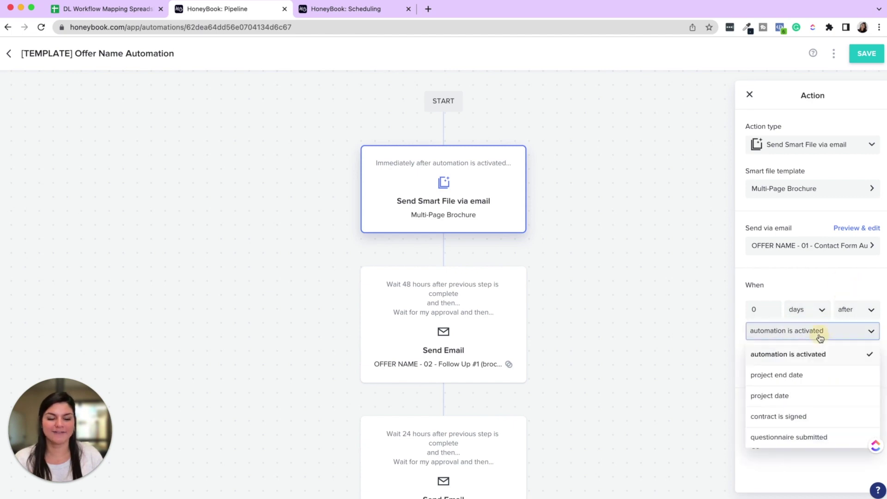
scroll(822, 402, down, 5)
scroll(817, 413, up, 5)
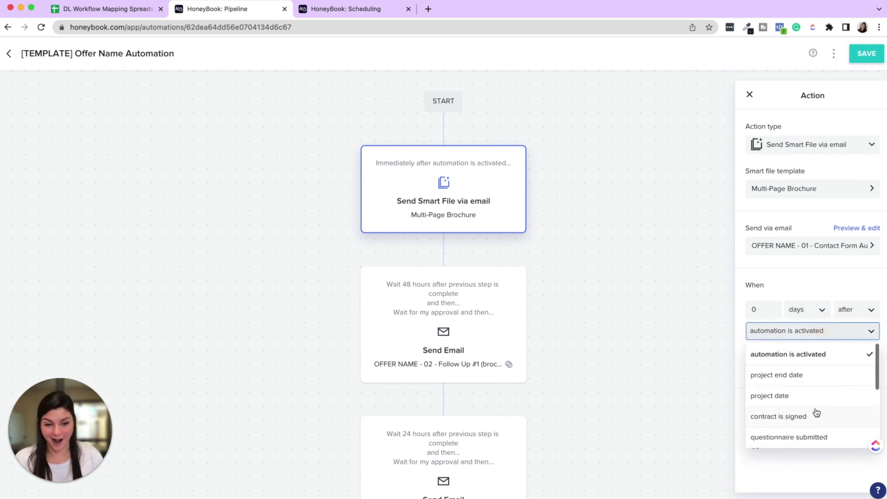
click(814, 283)
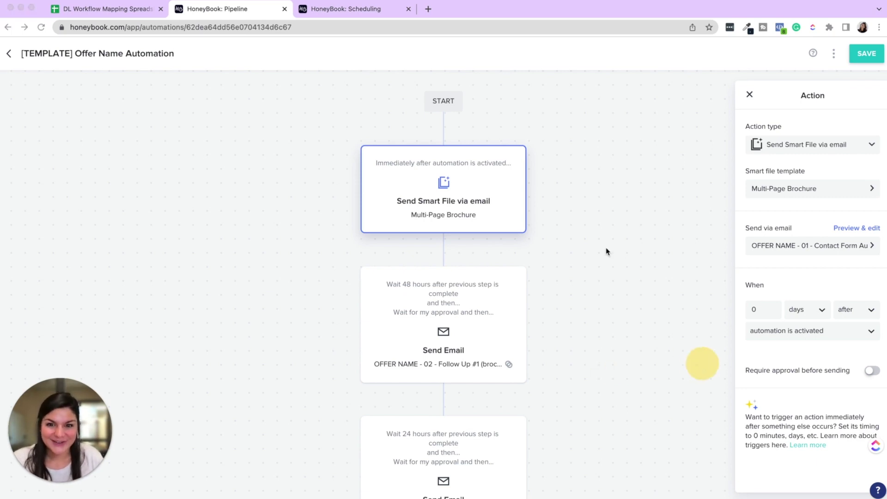
scroll(466, 184, down, 2)
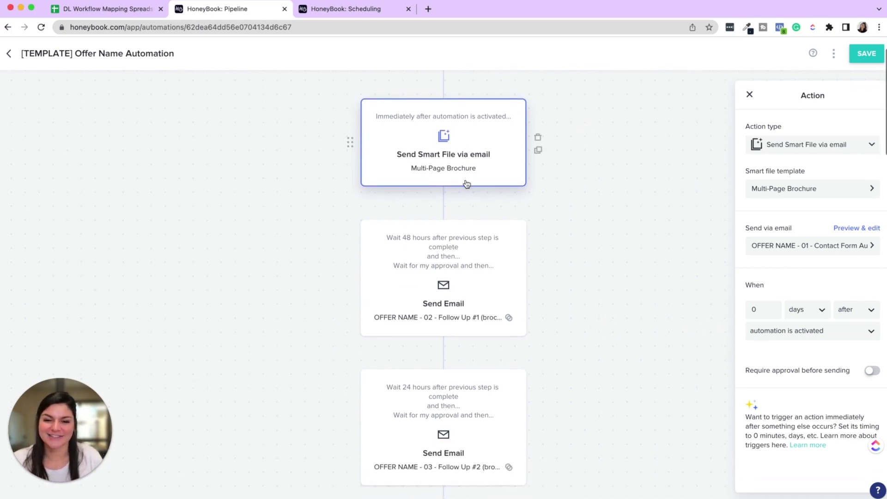
scroll(432, 145, down, 5)
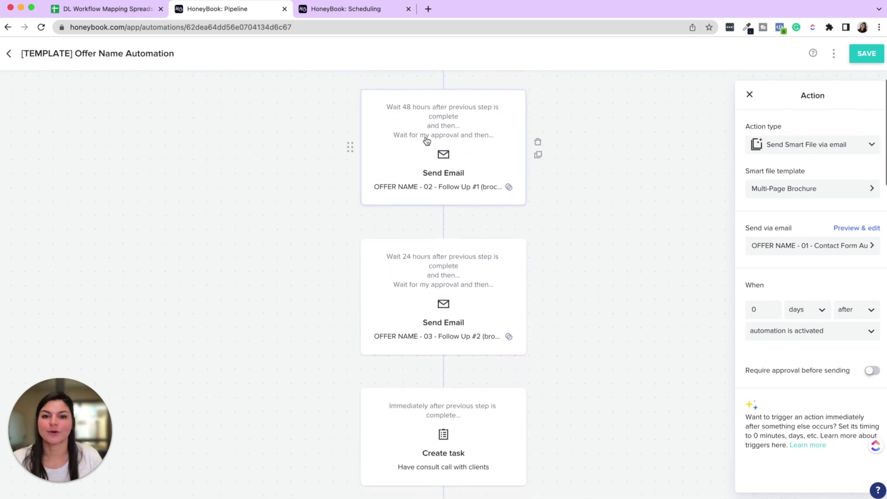
scroll(425, 142, down, 4)
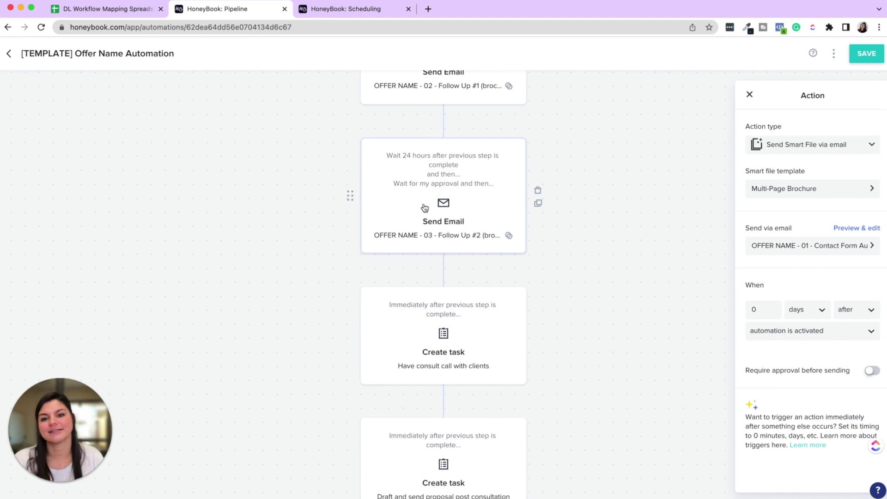
scroll(424, 207, down, 6)
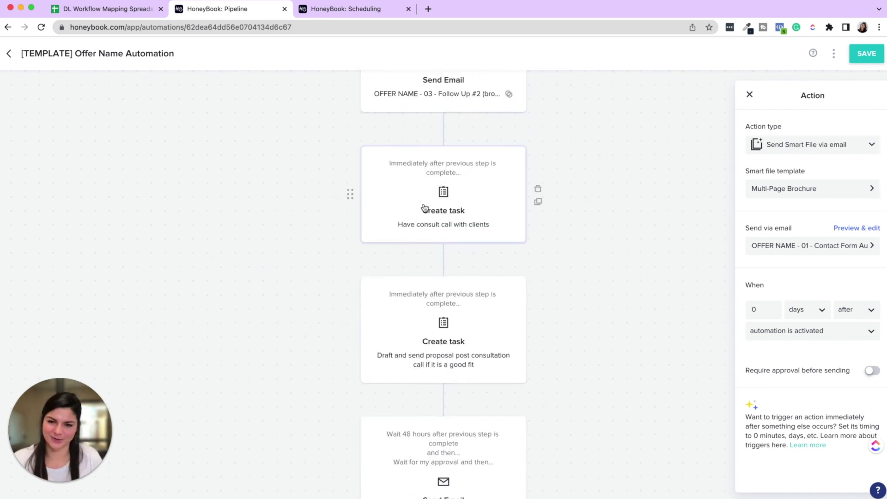
scroll(424, 207, down, 2)
scroll(404, 176, down, 2)
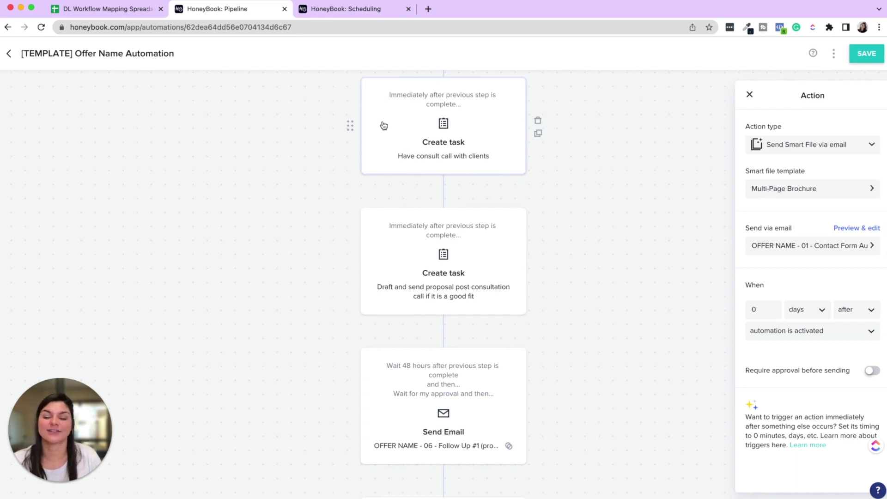
scroll(407, 104, down, 3)
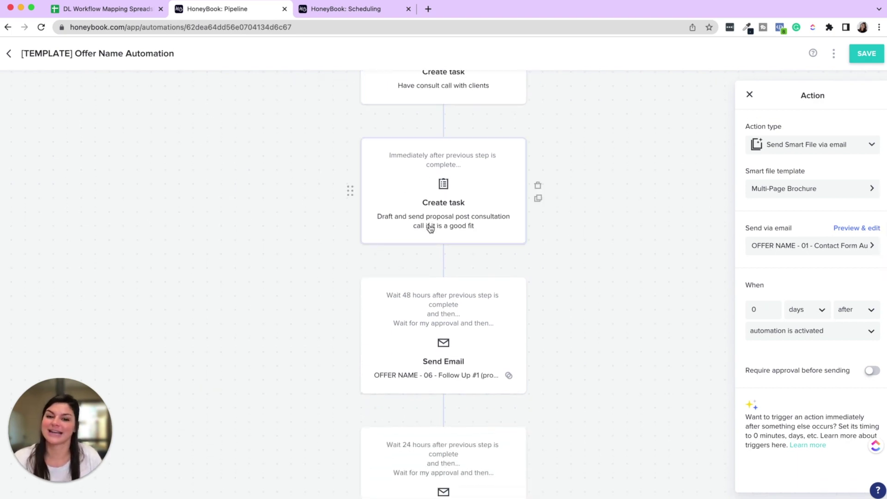
scroll(434, 219, down, 7)
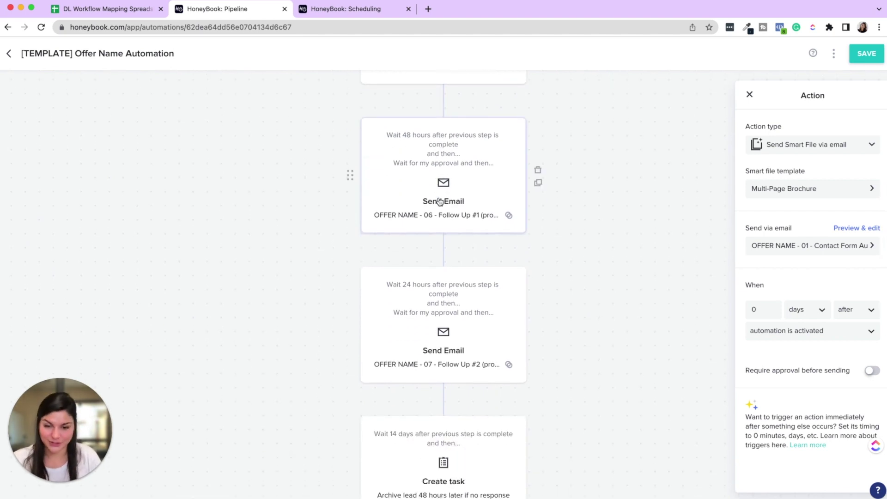
scroll(439, 202, down, 4)
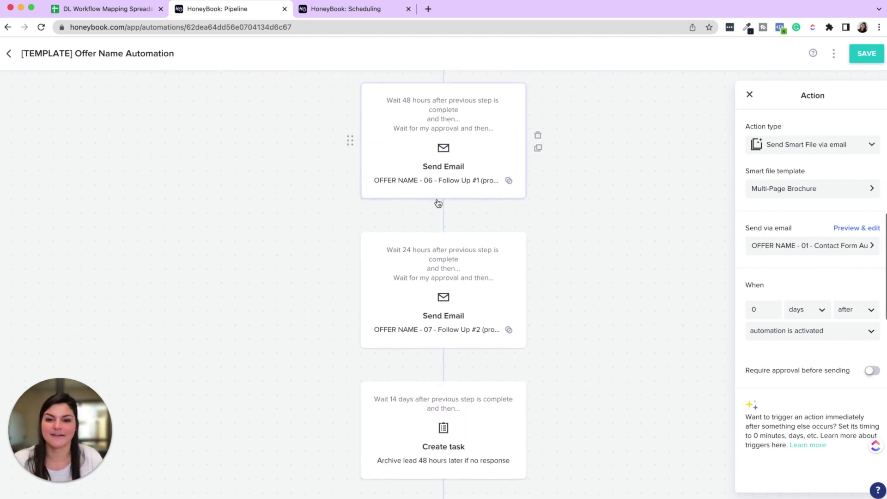
scroll(438, 203, down, 2)
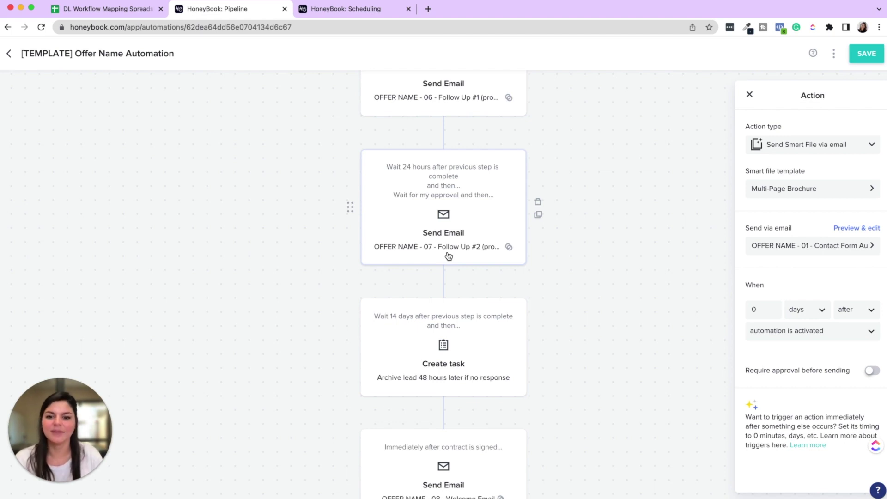
scroll(448, 255, down, 7)
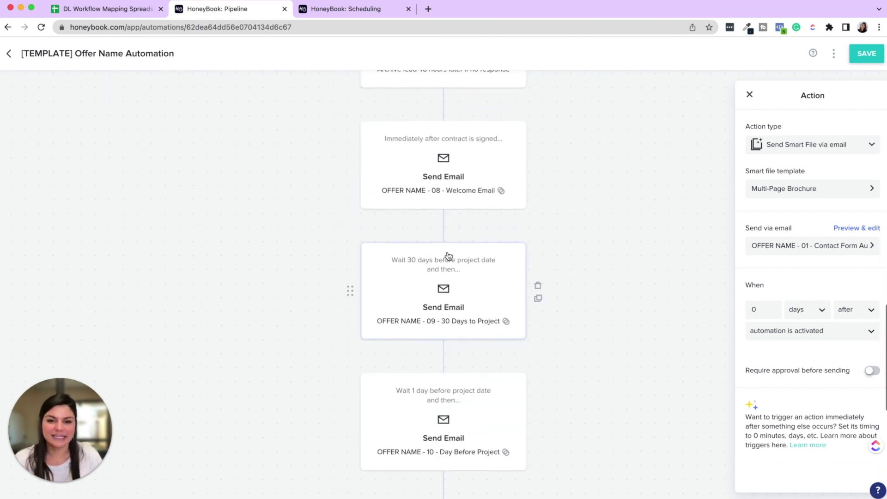
Open the Welcome Email step and review its trigger options, keeping 'contract is signed'.
click(452, 147)
click(845, 291)
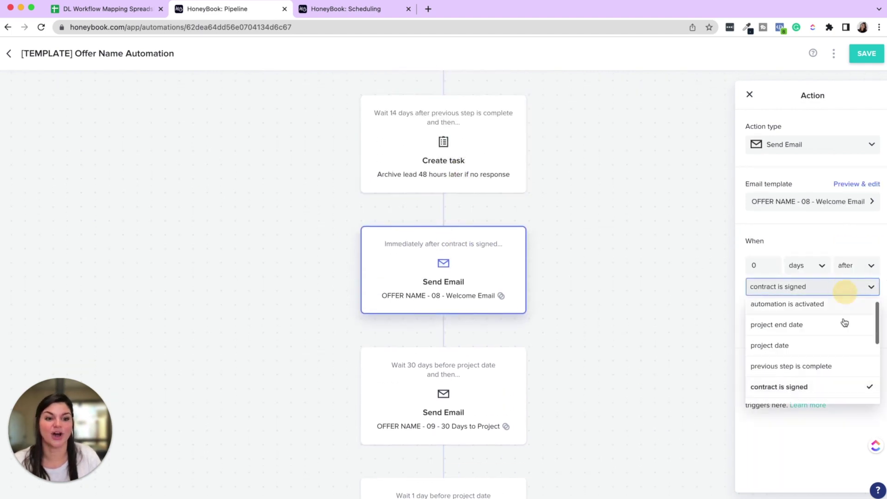
scroll(841, 342, down, 4)
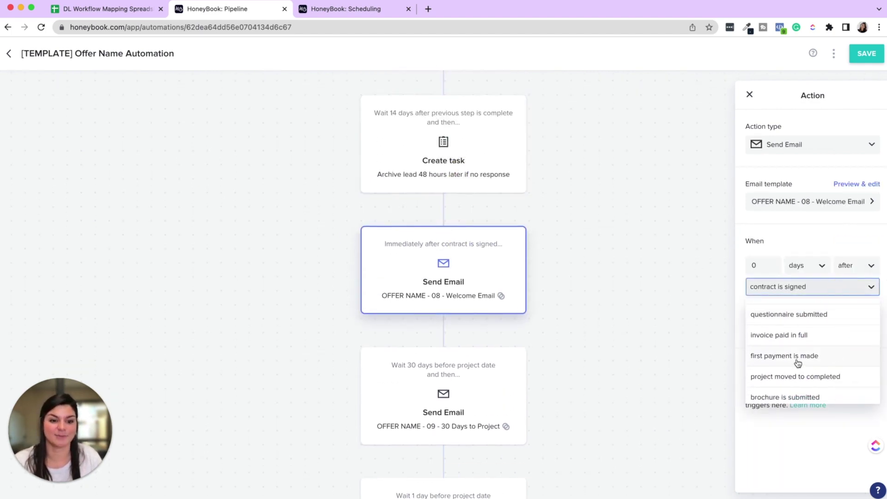
scroll(799, 364, up, 3)
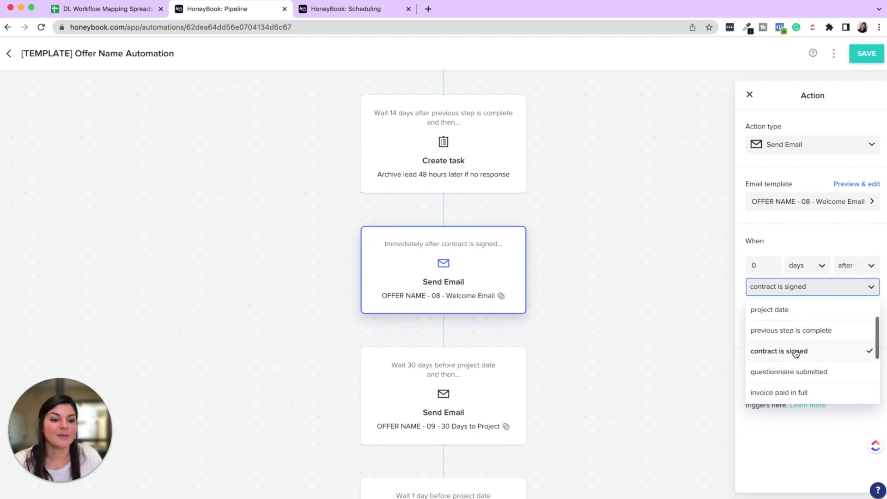
scroll(837, 356, down, 3)
scroll(837, 355, down, 2)
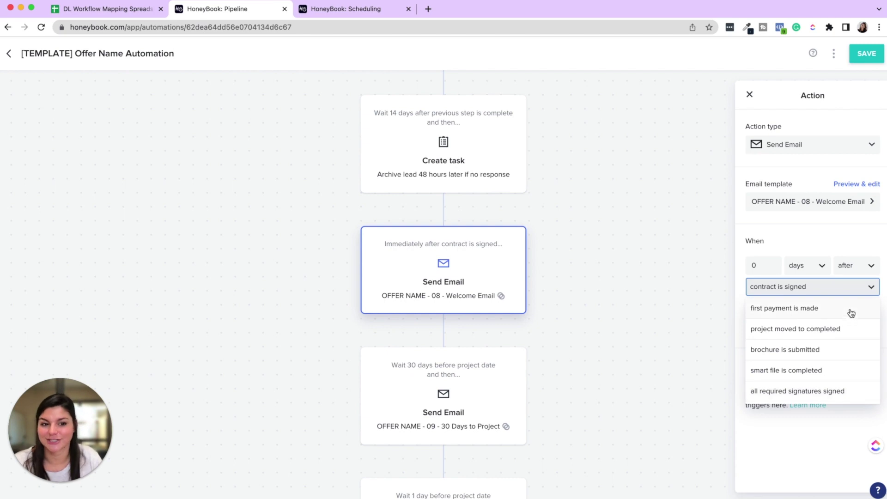
click(867, 292)
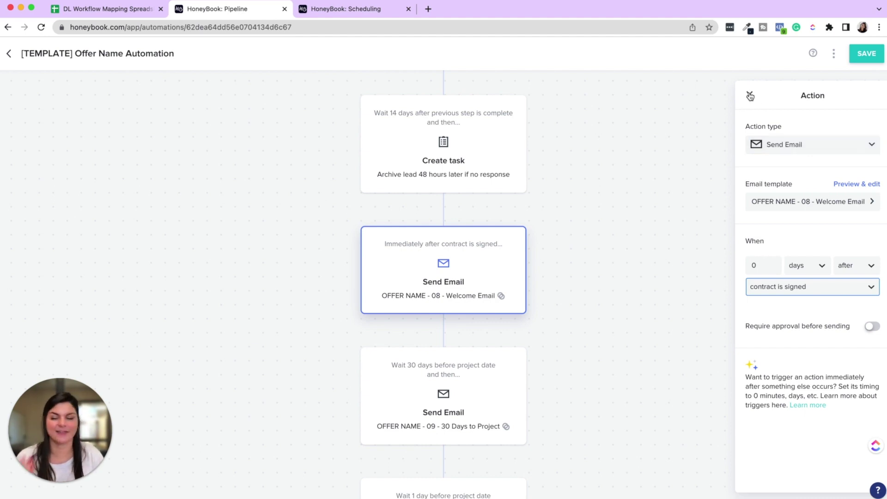
Scroll the automation down to the testimonial request and move-to-complete steps, then back up.
scroll(508, 213, down, 2)
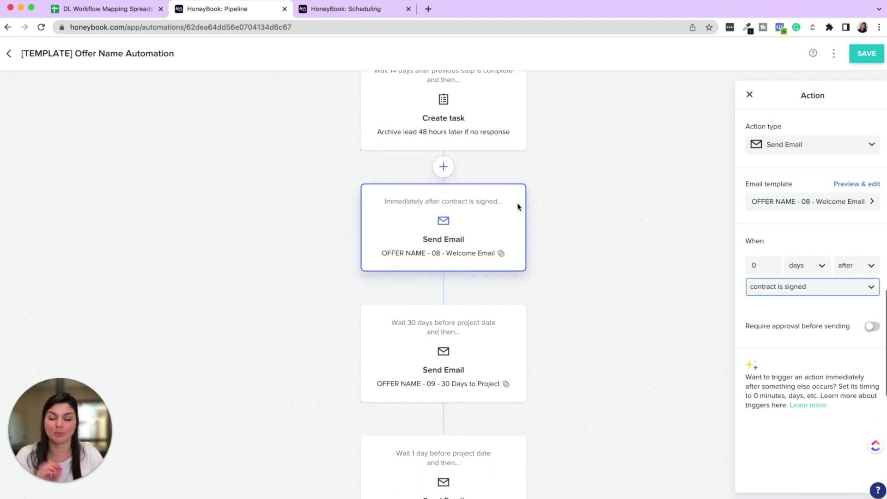
scroll(518, 207, down, 5)
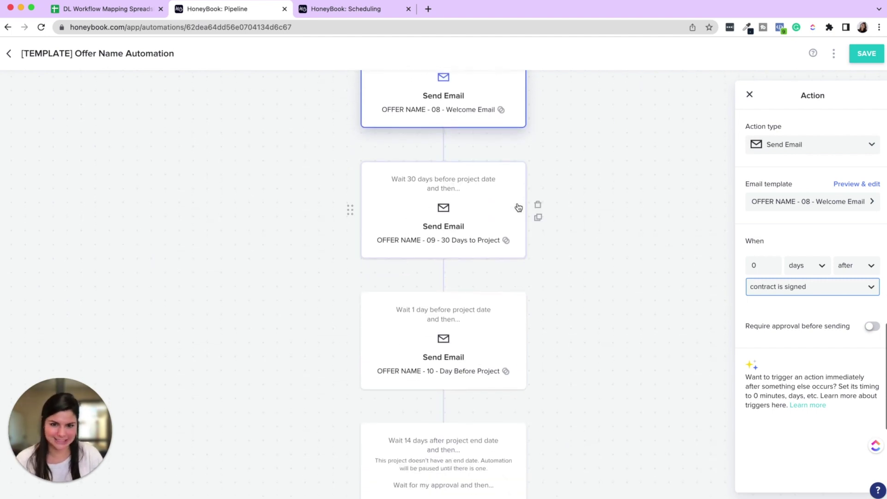
scroll(518, 207, down, 1)
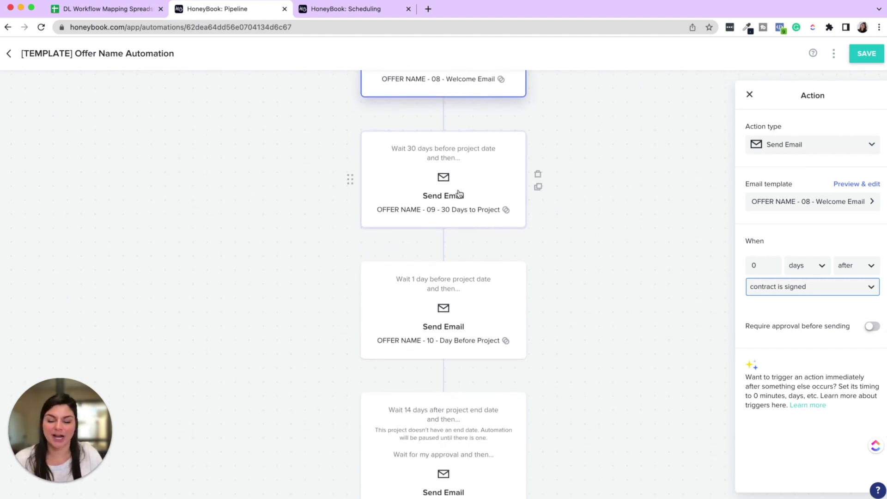
scroll(459, 193, down, 5)
scroll(459, 193, down, 3)
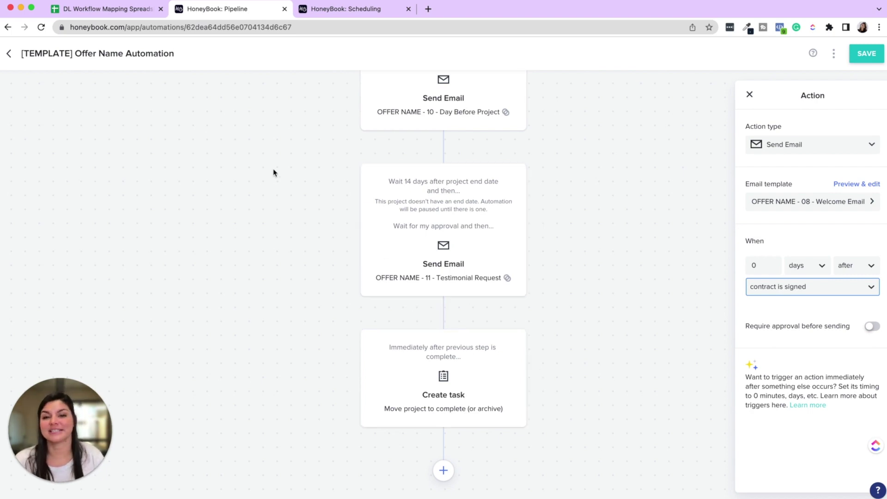
scroll(354, 237, up, 15)
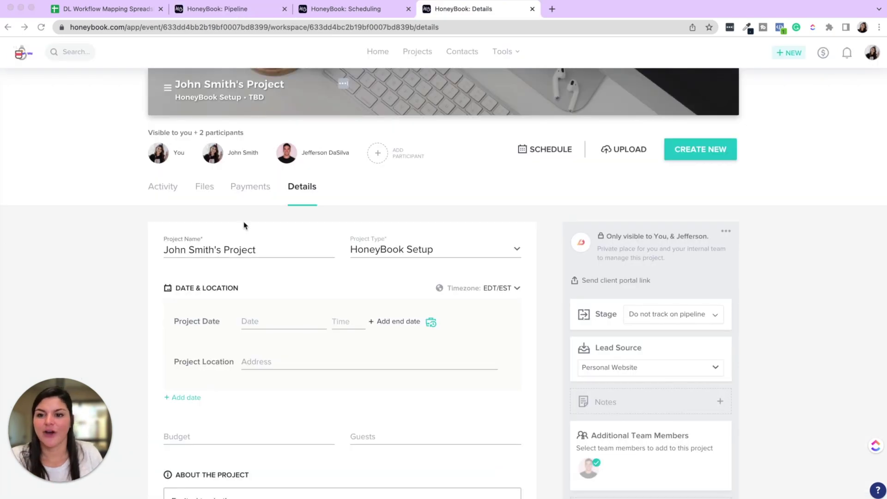
Review the test project's activity feed.
scroll(244, 222, up, 3)
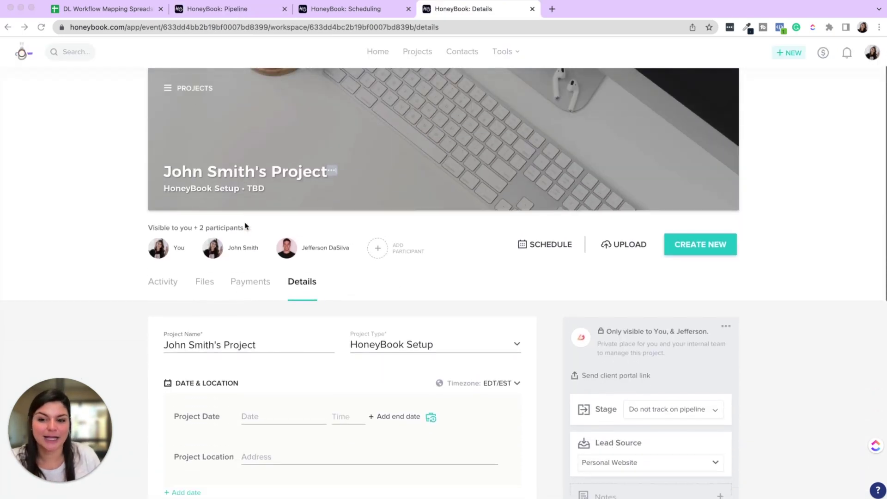
scroll(245, 225, down, 1)
click(163, 258)
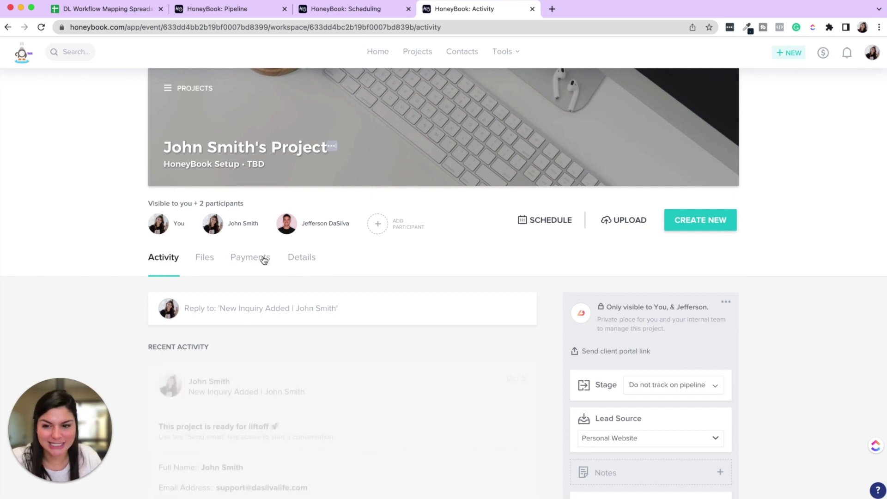
scroll(305, 260, down, 5)
scroll(308, 260, up, 6)
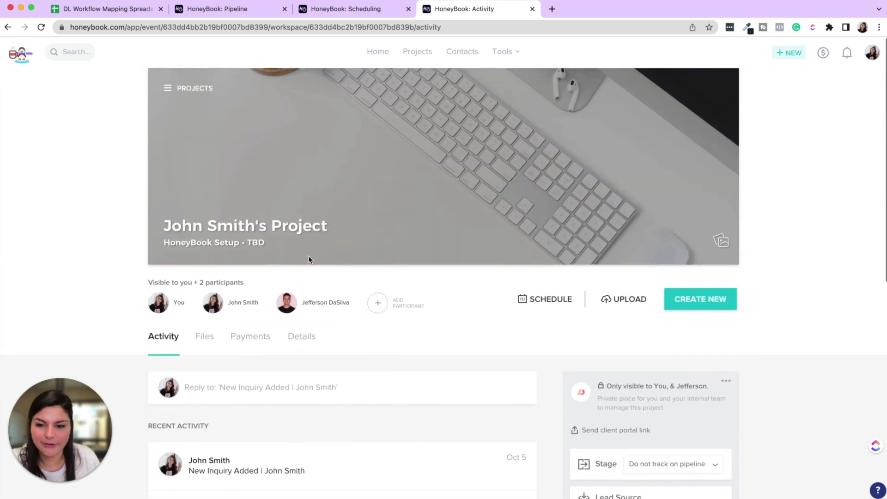
scroll(309, 259, down, 2)
Check the still-empty Project Date on the Details page, then return to the automation editor.
click(302, 242)
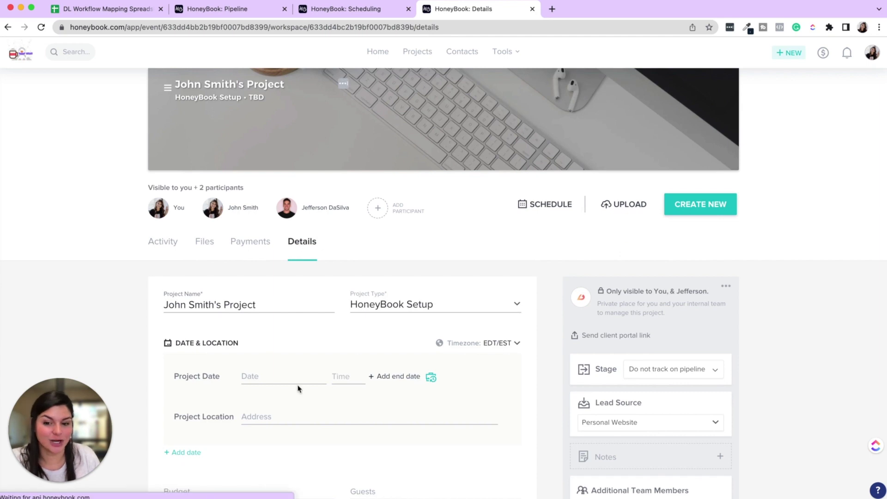
click(285, 377)
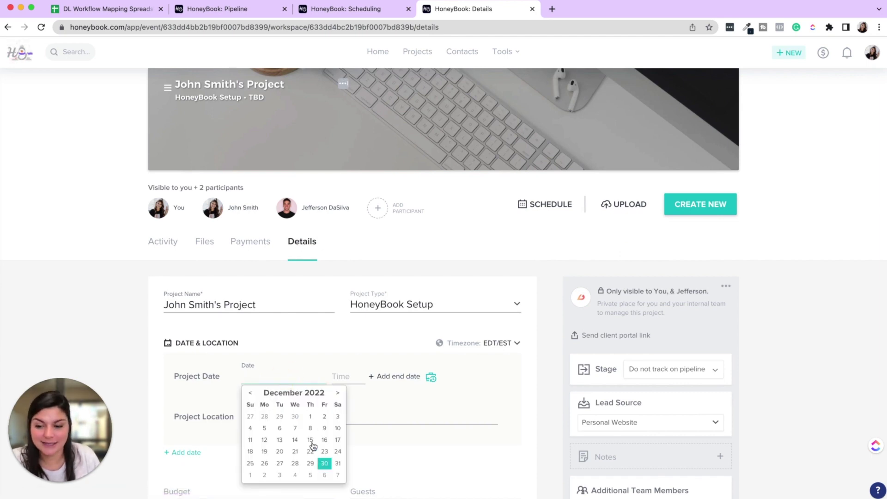
click(325, 325)
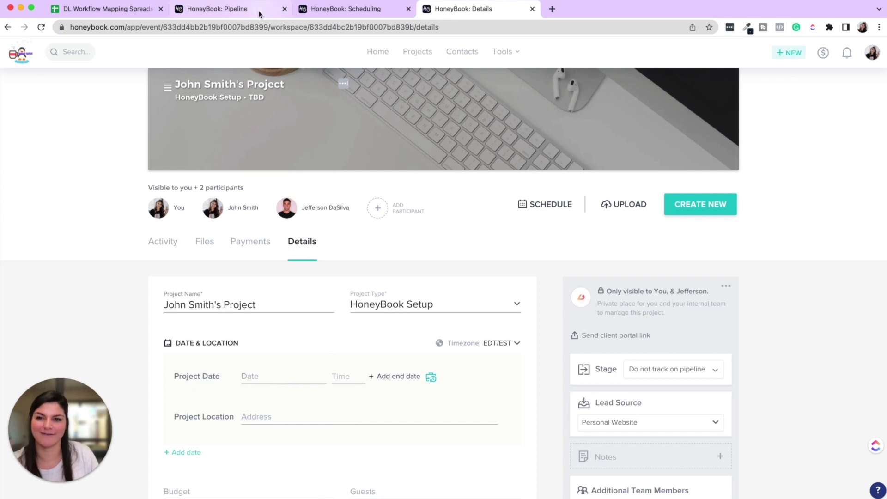
click(236, 10)
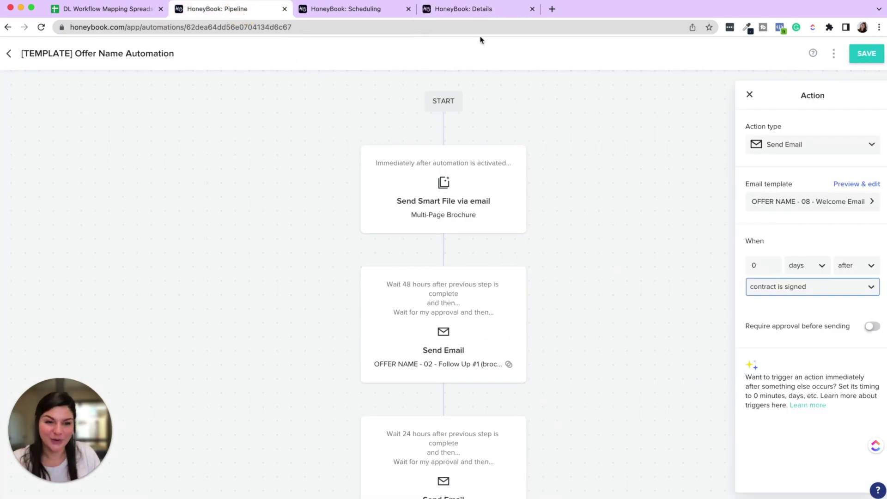
Close the Action panel and switch to the smart file templates list.
click(749, 94)
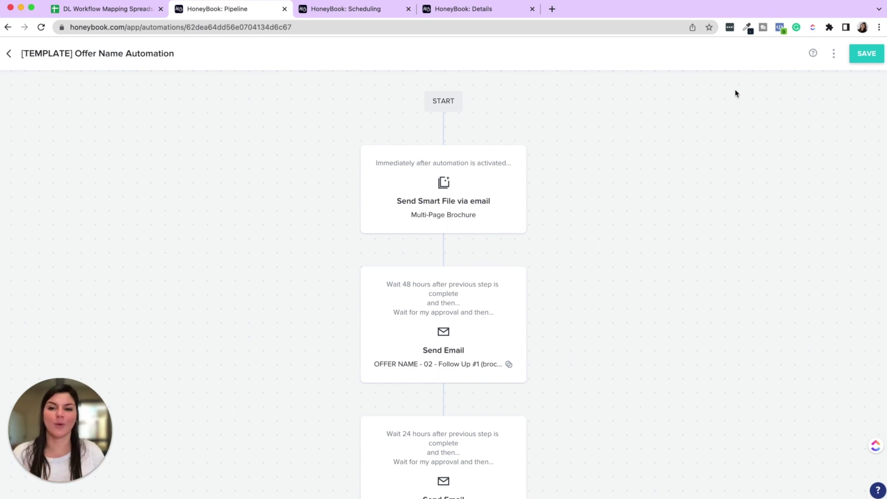
click(322, 17)
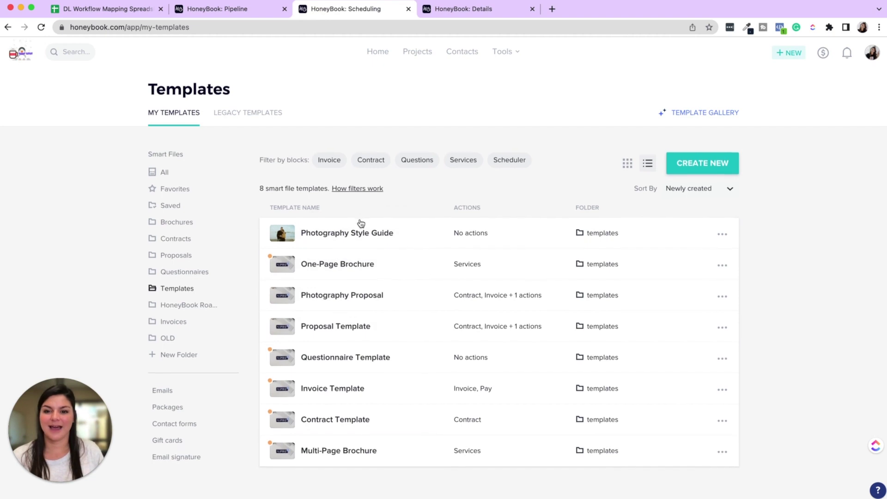
Check the CREATE NEW options, then scroll the One-Page Brochure down to its Next Steps links.
click(684, 166)
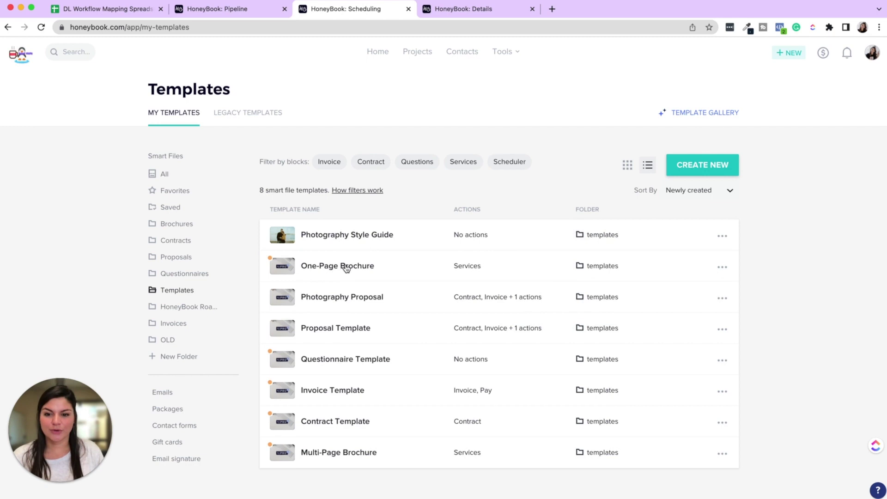
click(358, 272)
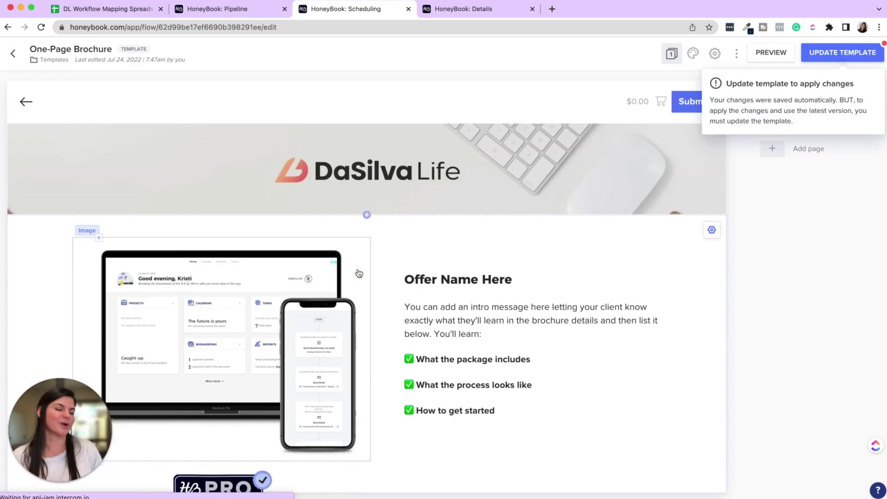
scroll(359, 272, down, 10)
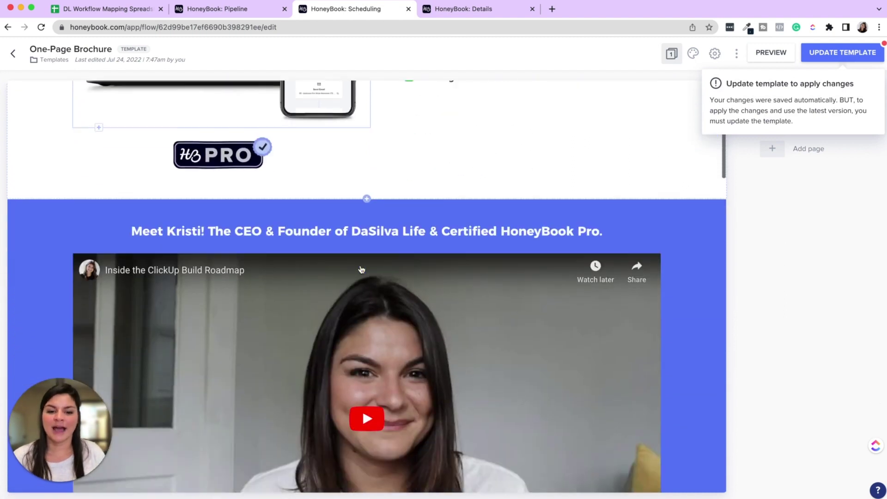
scroll(361, 269, down, 10)
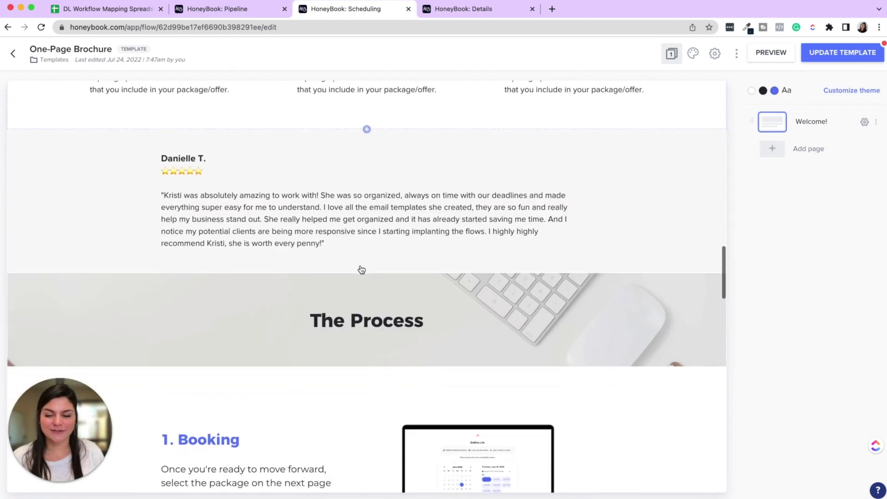
scroll(361, 269, down, 10)
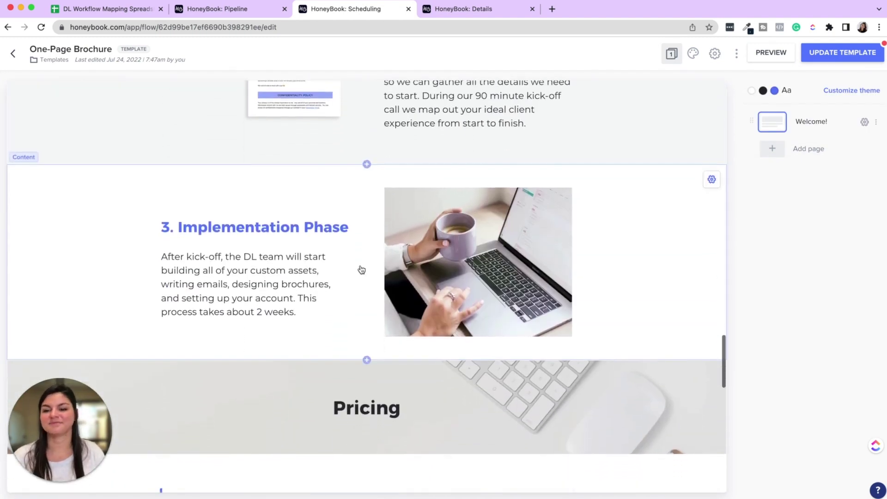
scroll(360, 267, down, 10)
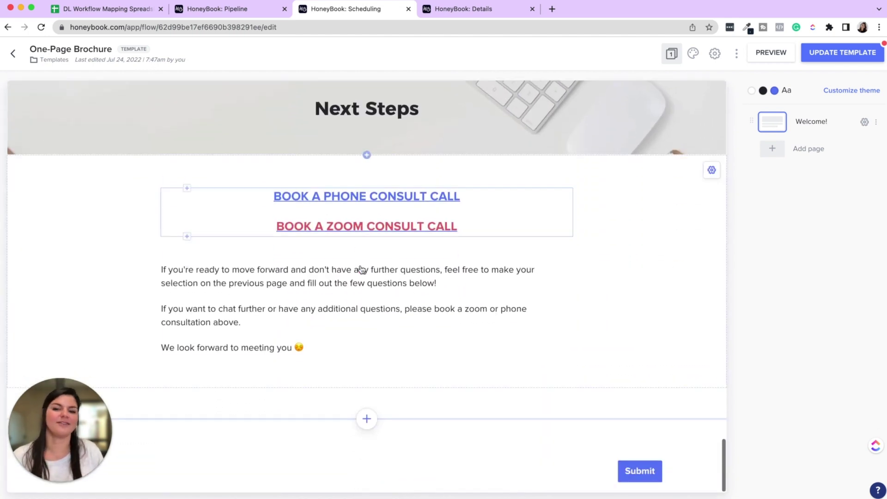
Look through the Proposal Template's contract, Invoice, Payment and Cheers! pages, then return to templates.
click(52, 60)
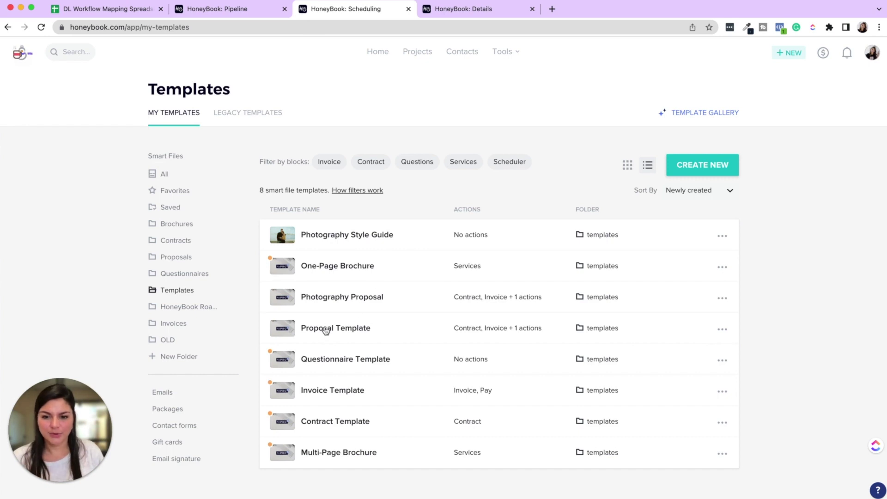
click(325, 328)
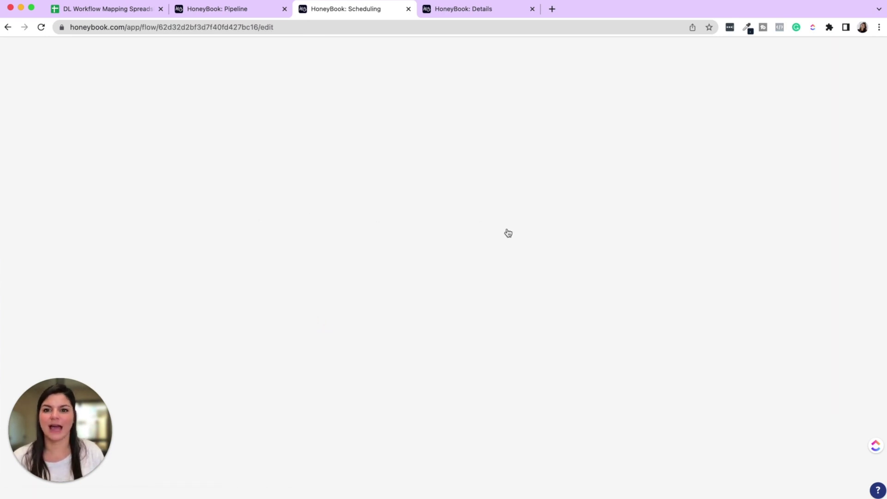
scroll(508, 233, down, 20)
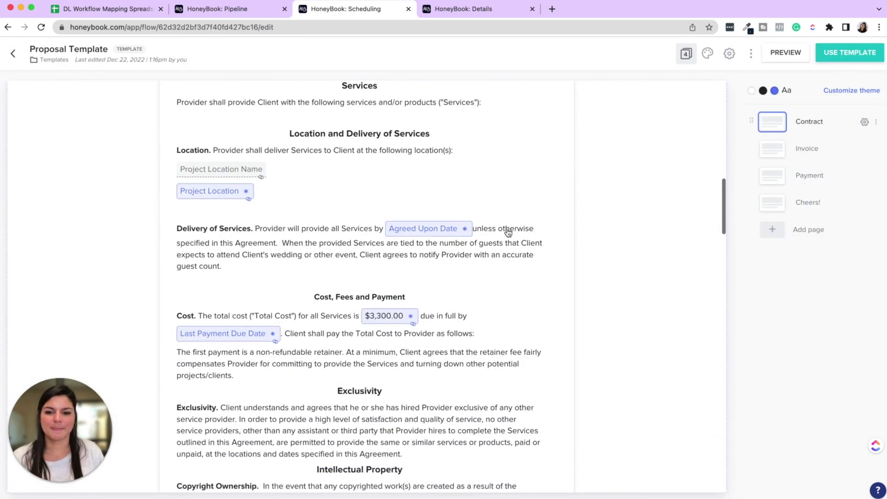
click(808, 148)
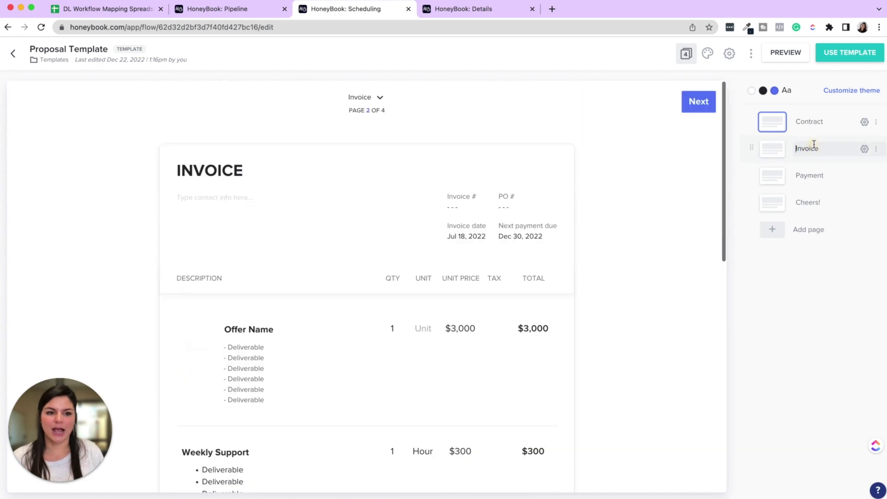
click(820, 176)
click(824, 202)
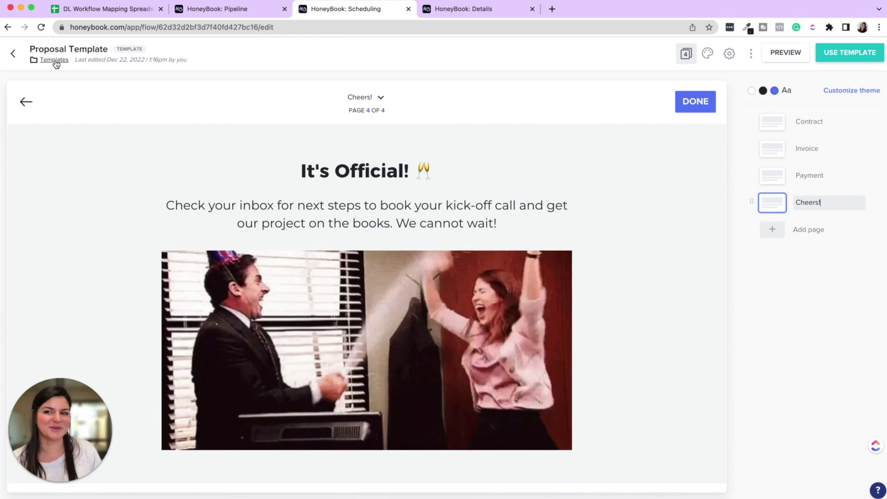
click(55, 63)
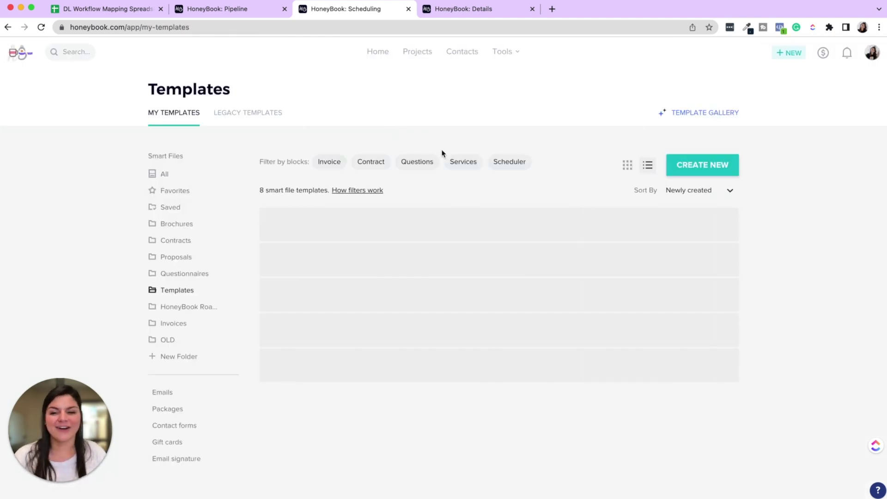
click(355, 238)
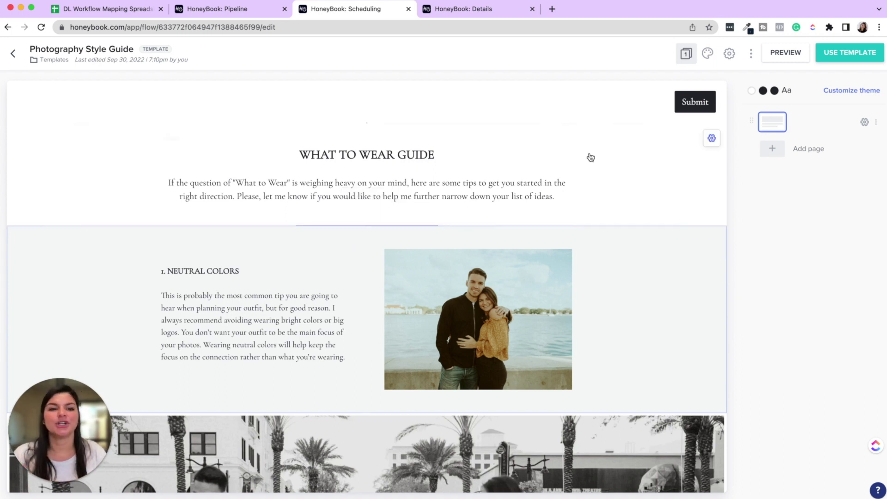
click(789, 54)
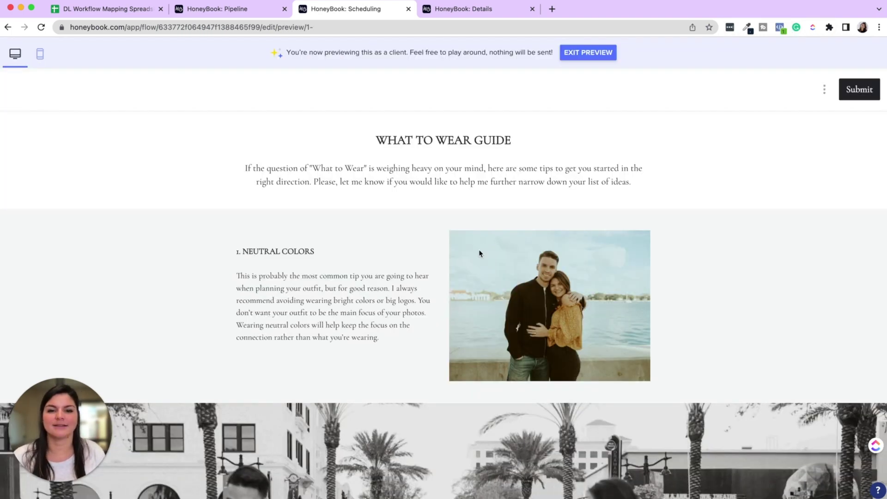
scroll(481, 252, down, 20)
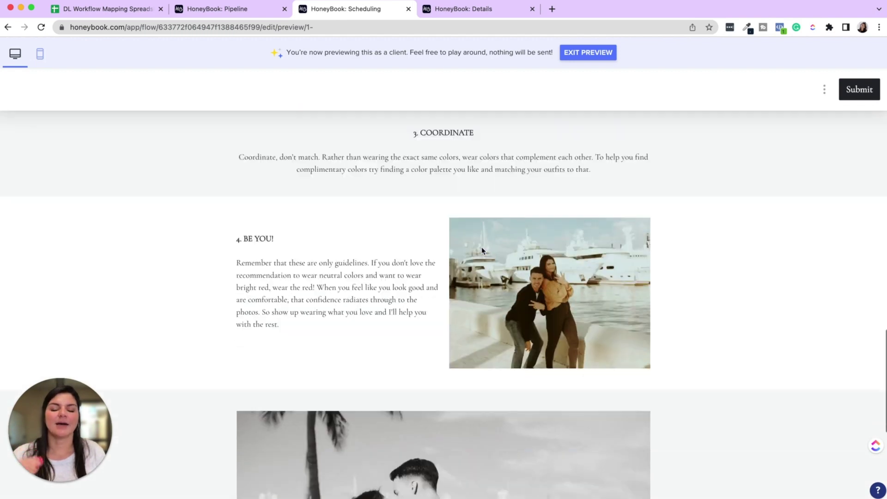
scroll(482, 249, down, 6)
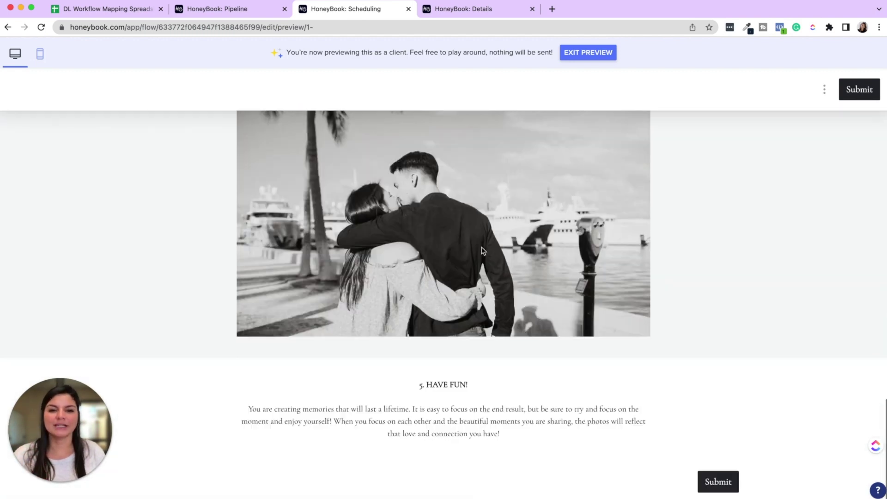
click(581, 54)
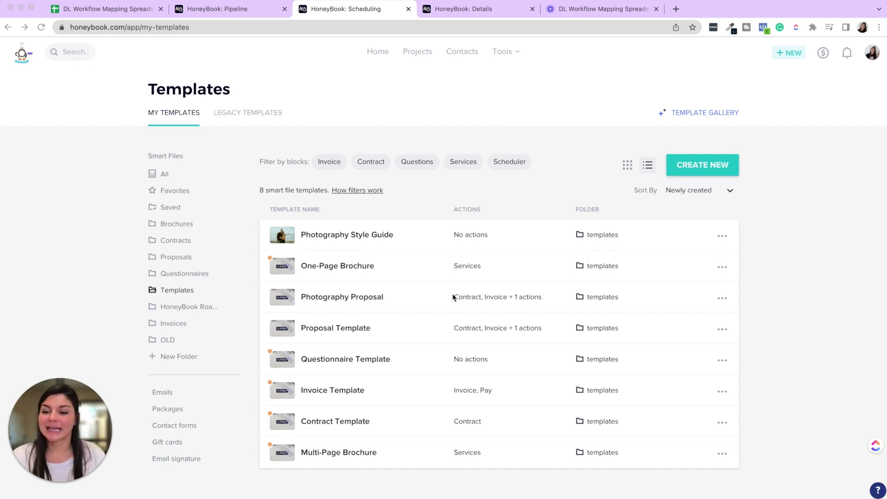
Start a new email template from the Emails templates list.
click(160, 397)
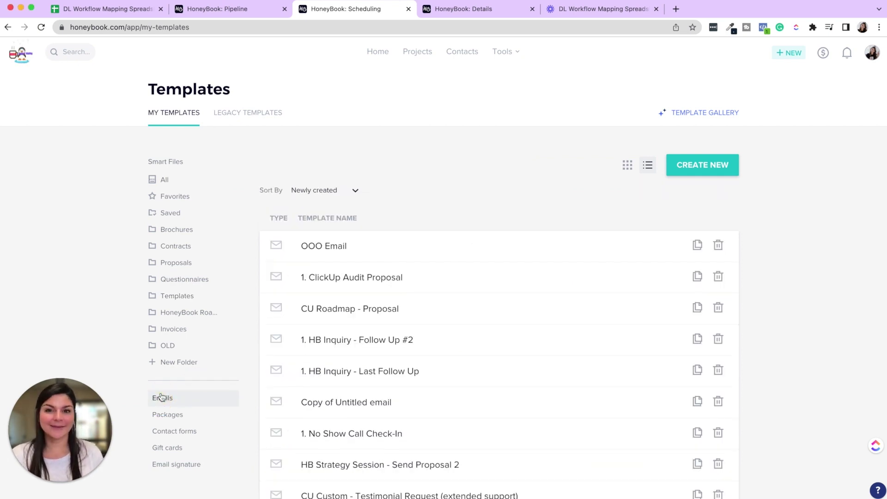
click(732, 167)
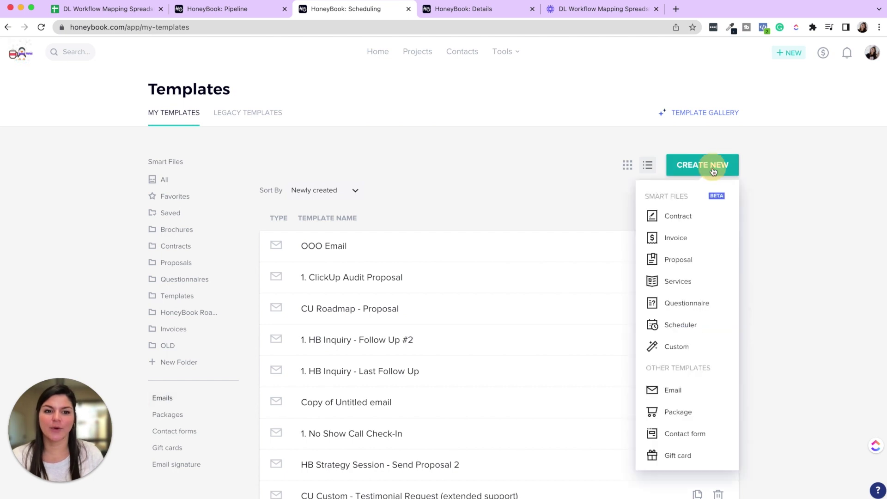
click(672, 390)
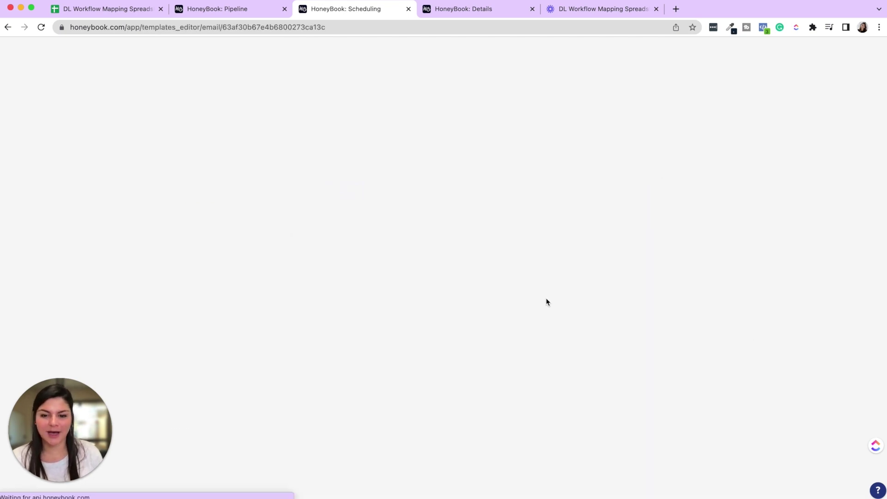
Type placeholder body text 'm mn bnmxvb' and insert the email signature beneath it.
click(412, 181)
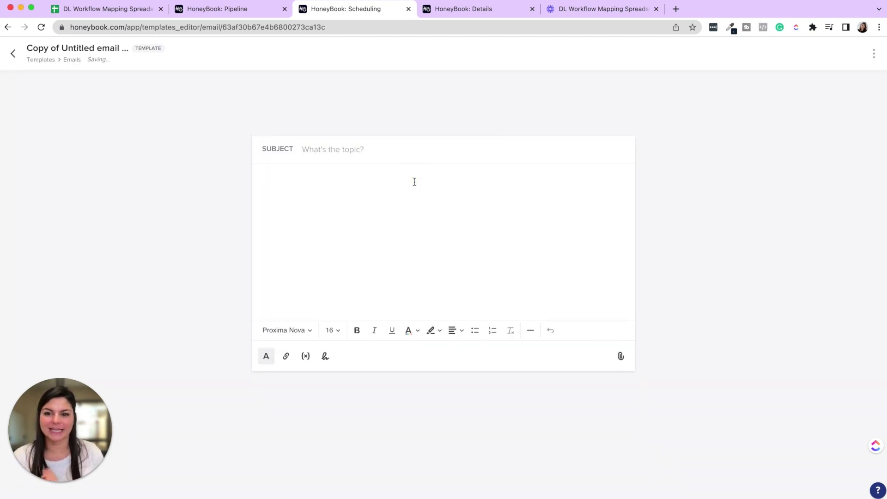
text(m mn bnmxvb)
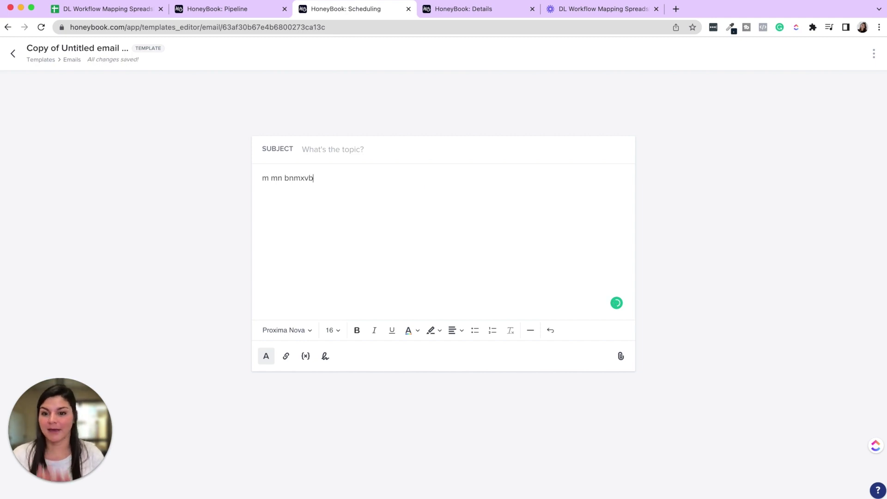
click(325, 356)
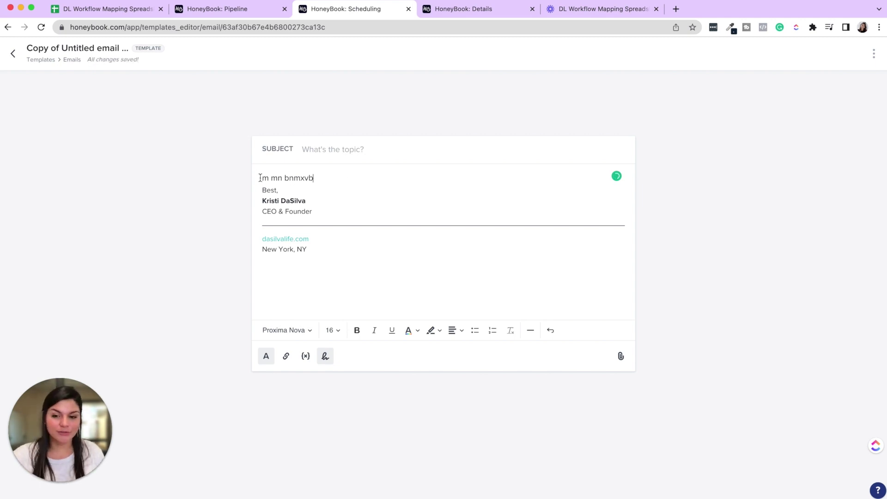
drag(260, 178, 314, 179)
Replace the placeholder first line with 'Insert personal details'.
triple_click(321, 177)
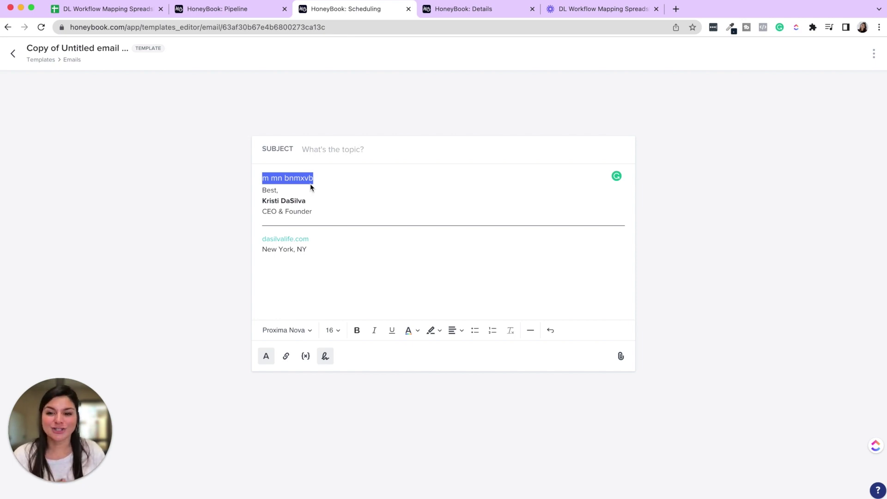
text(Insert ab)
key(BackSpace)
key(BackSpace)
key(BackSpace)
text(personal details)
Make 'Insert personal details' yellow text with yellow highlight, then return to the email templates list.
drag(344, 178, 262, 178)
click(411, 335)
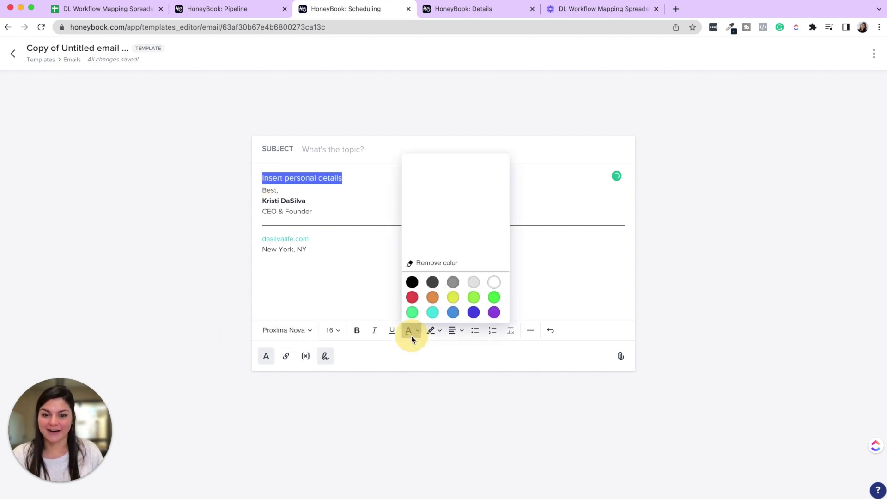
click(452, 297)
click(358, 179)
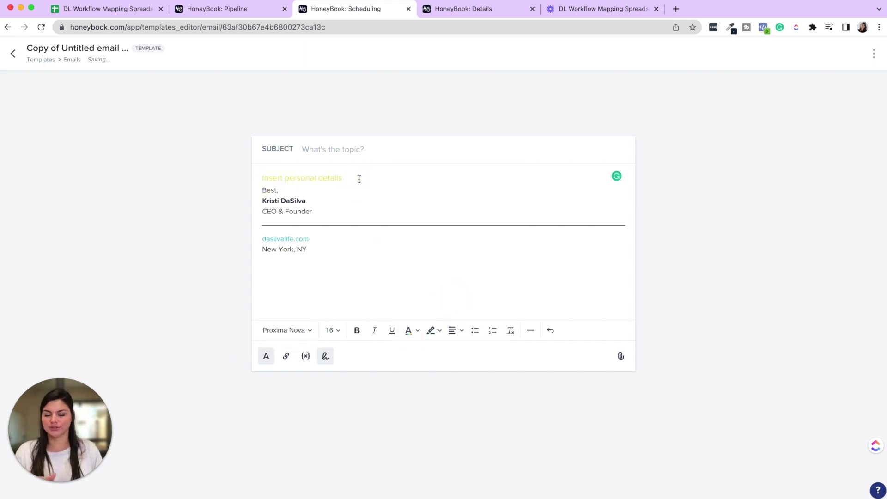
drag(358, 179, 230, 177)
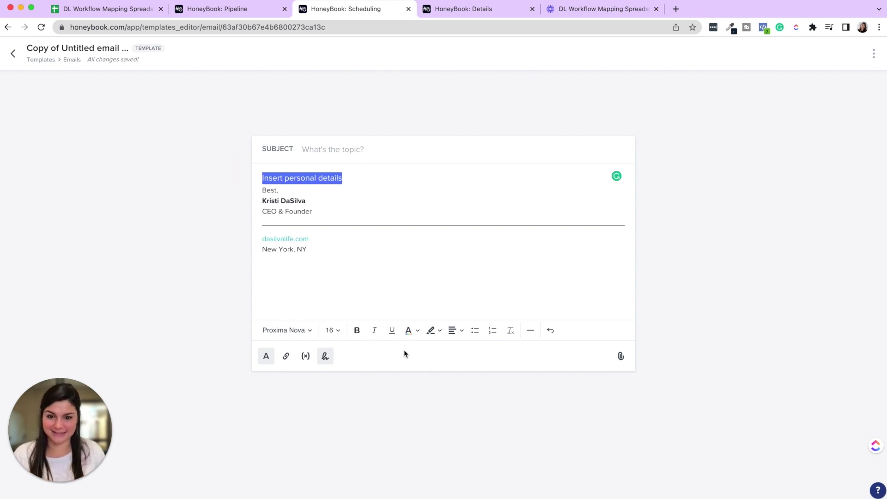
click(433, 330)
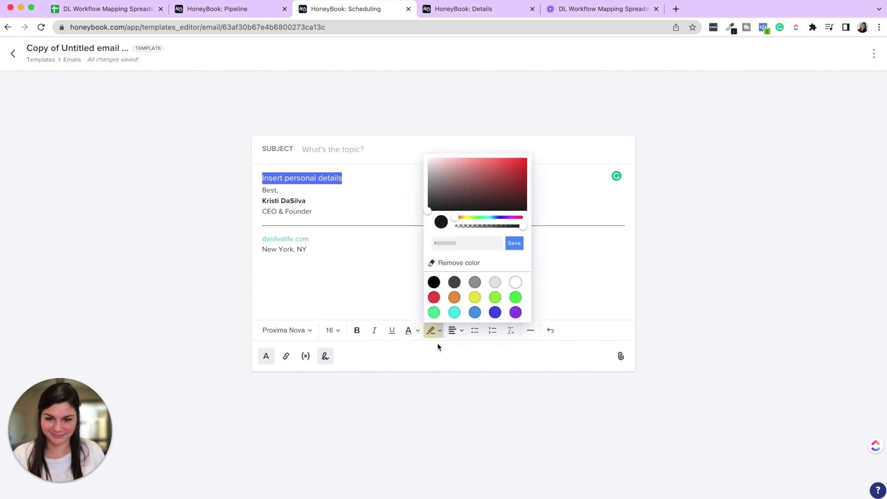
click(474, 297)
click(357, 179)
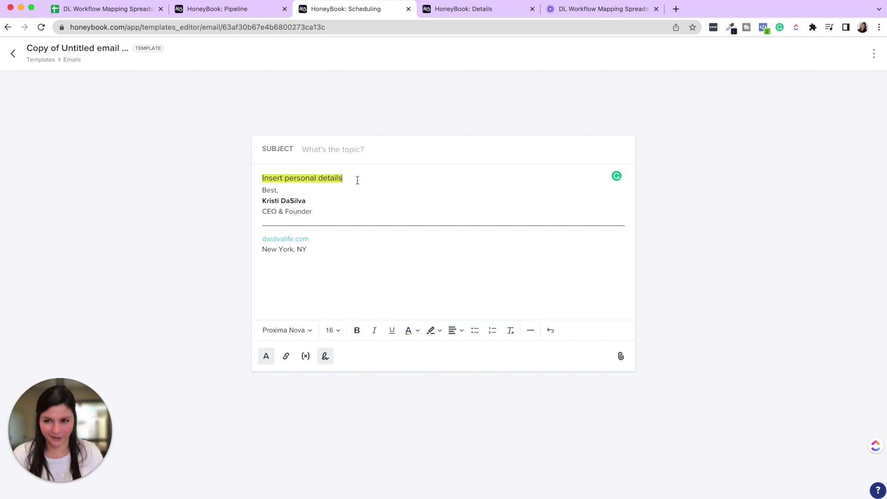
click(13, 53)
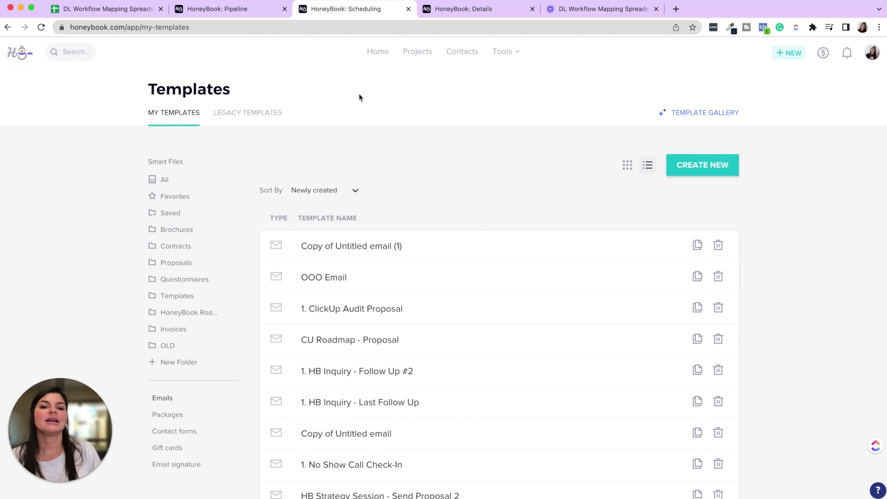
Open the Scheduler from Tools to view the five active session types.
click(505, 52)
click(392, 116)
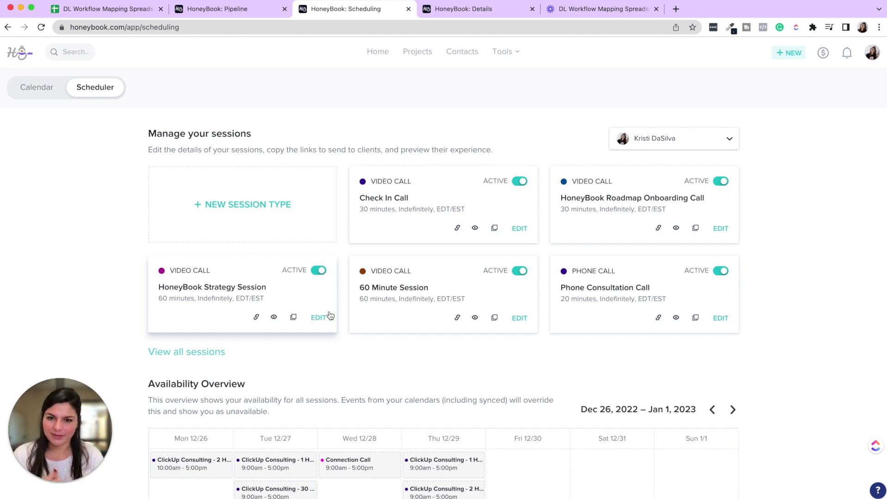
Back in the Offer Name Automation, open the Multi-Page Brochure Send Smart File step's action settings.
click(253, 9)
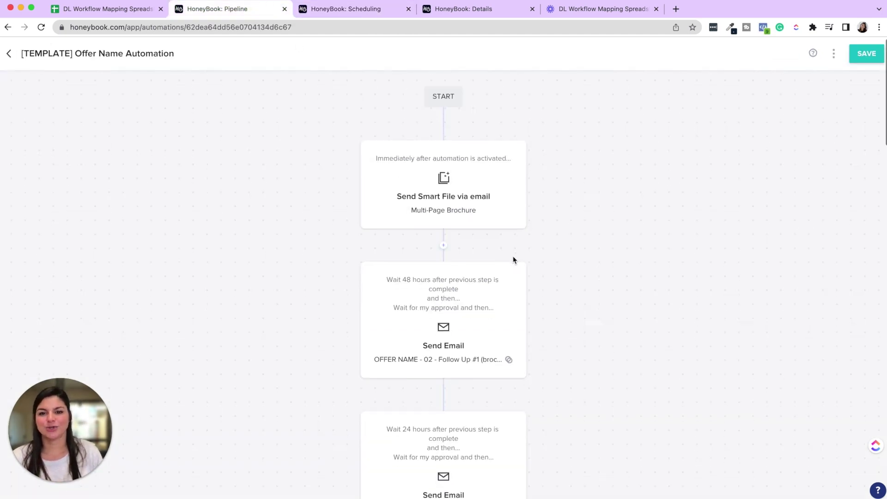
scroll(513, 260, down, 2)
click(495, 138)
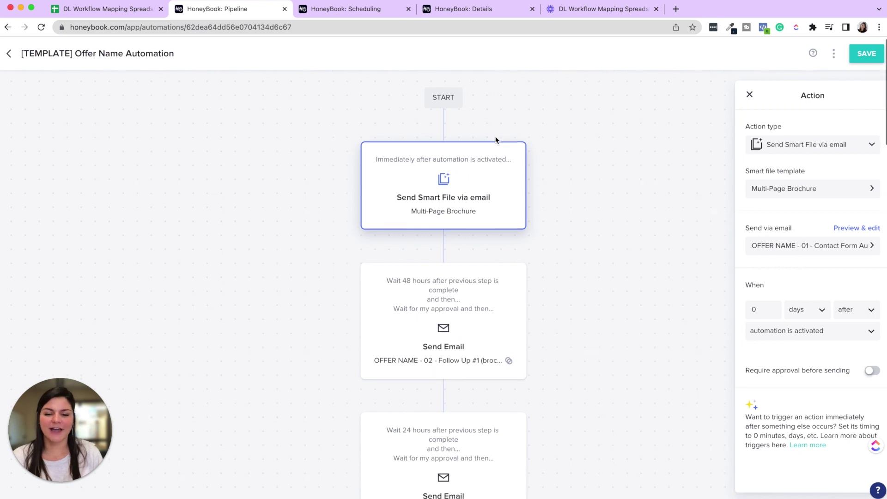
scroll(496, 139, down, 10)
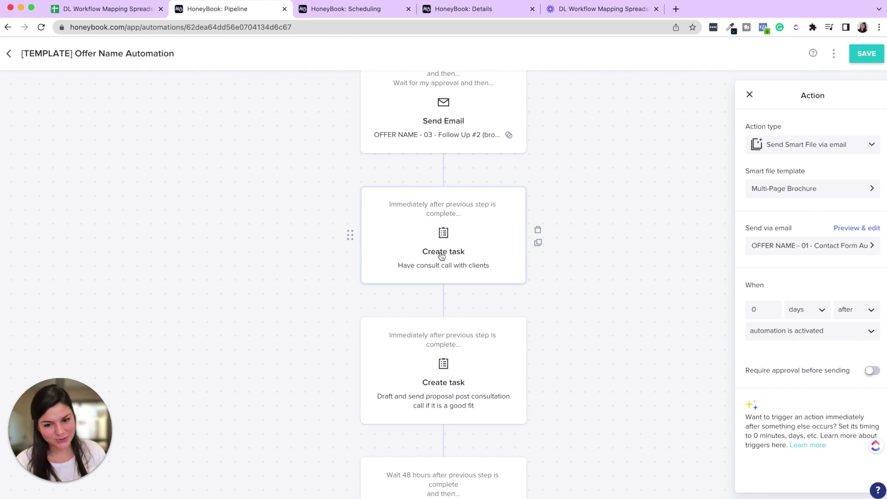
scroll(441, 256, down, 5)
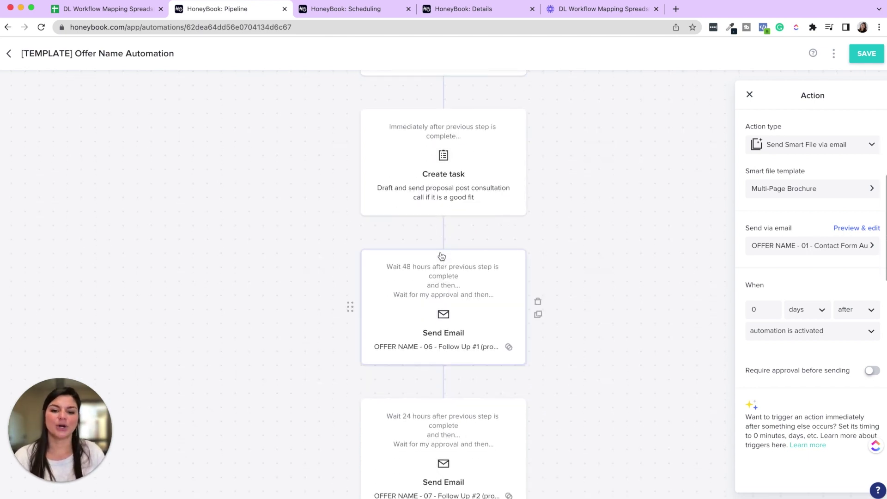
scroll(441, 257, up, 10)
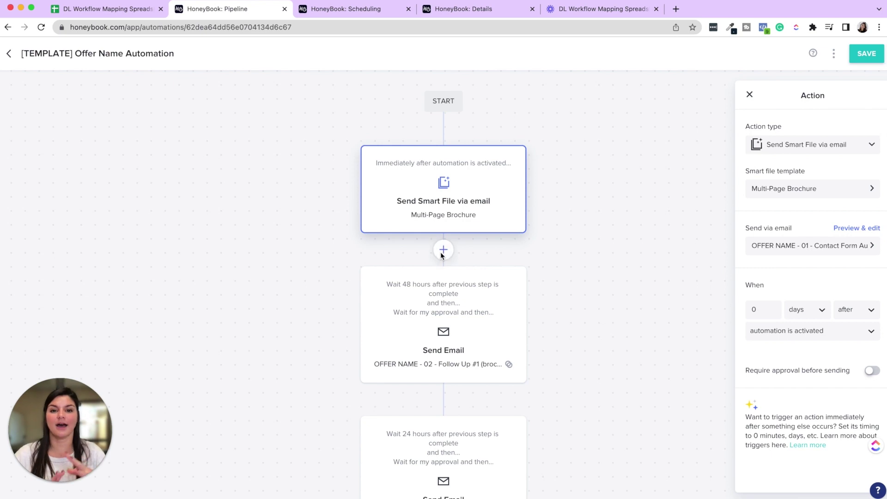